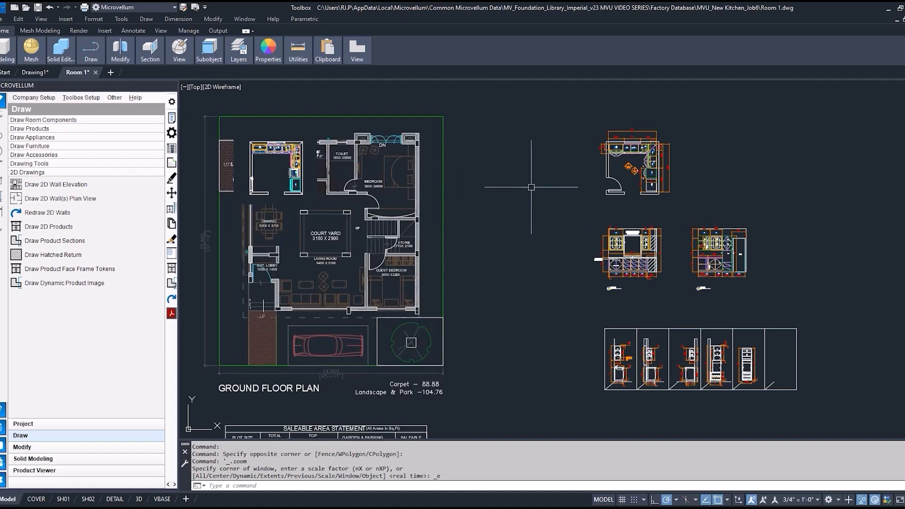
# - Start Adjust Wall Length on the kitchen's window wall and set the new wall length to 118.5
pyautogui.click(67, 446)
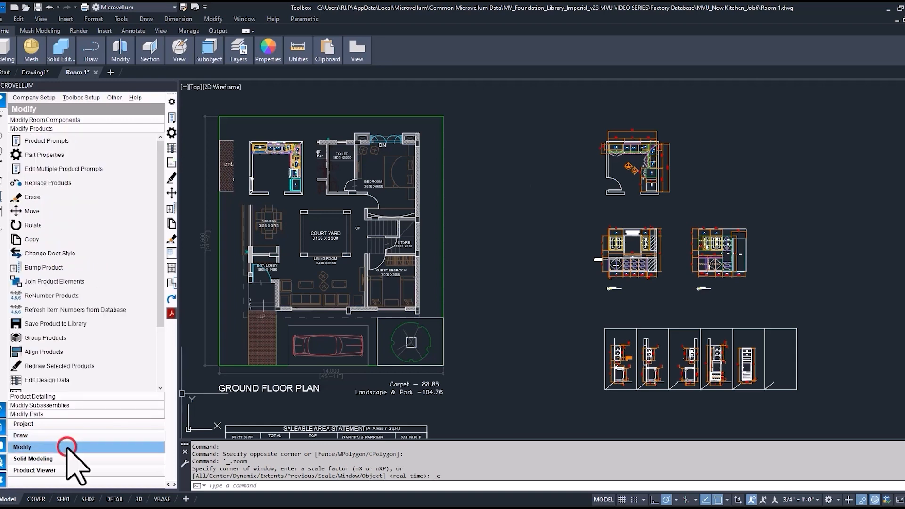
pyautogui.click(76, 120)
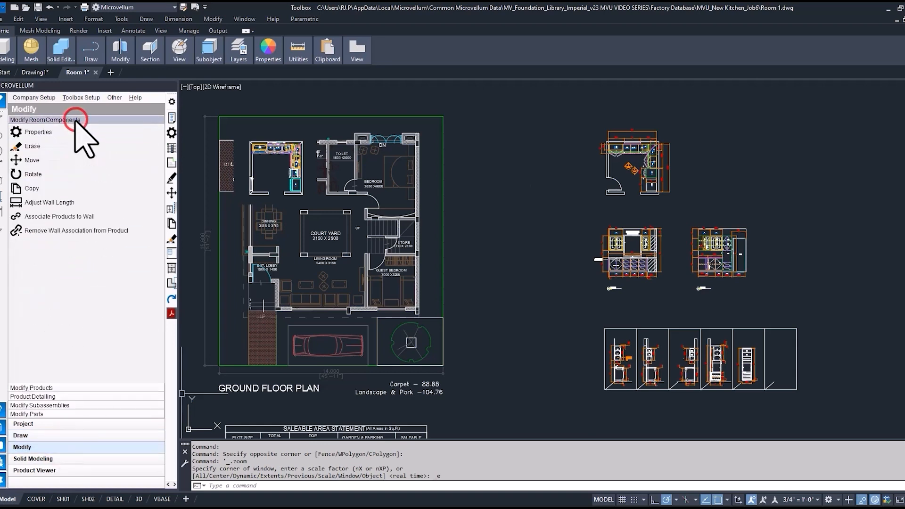
pyautogui.click(52, 202)
pyautogui.click(355, 147)
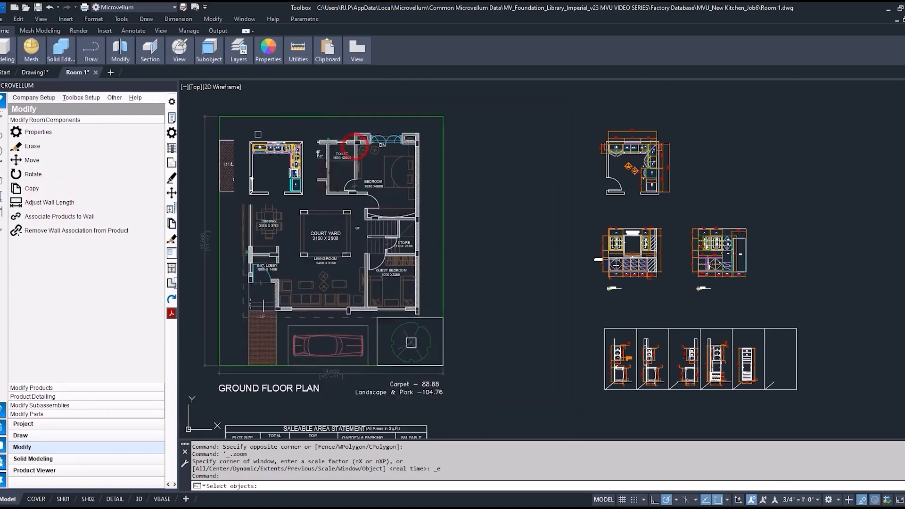
pyautogui.click(374, 117)
pyautogui.press('Return')
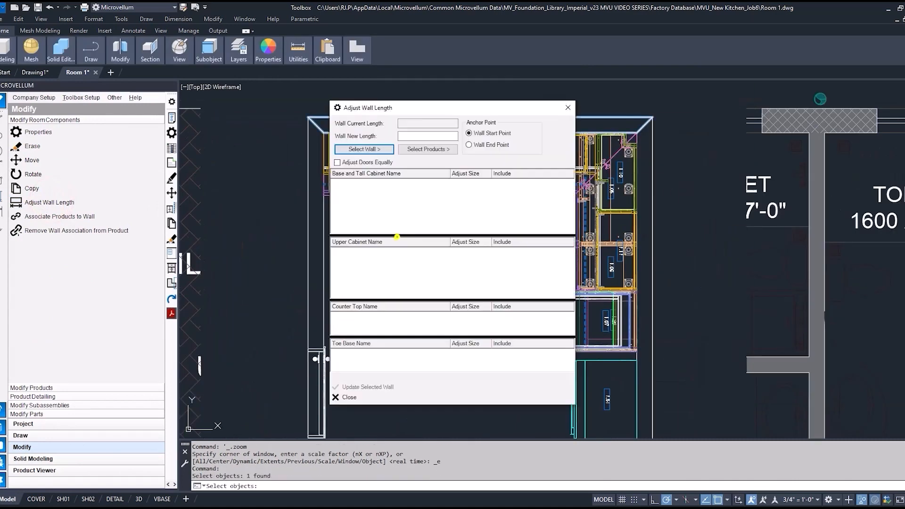
pyautogui.click(411, 136)
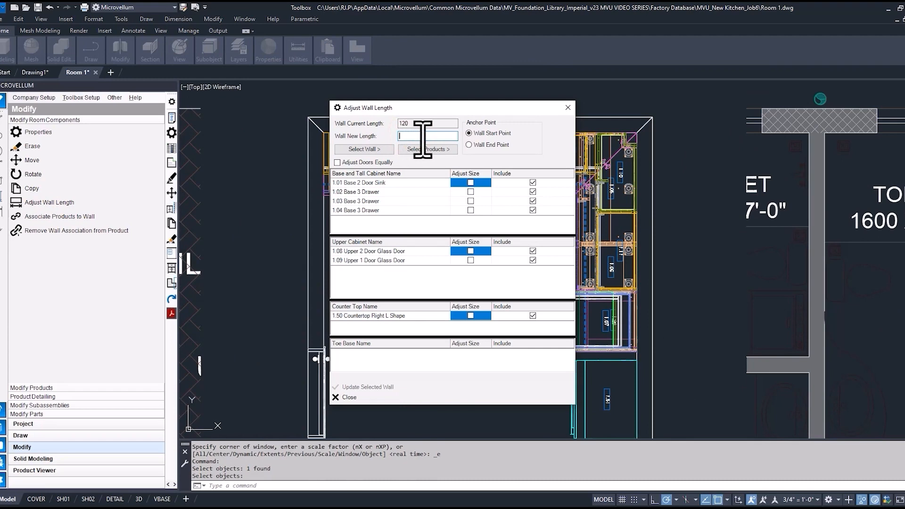
pyautogui.write('118.5')
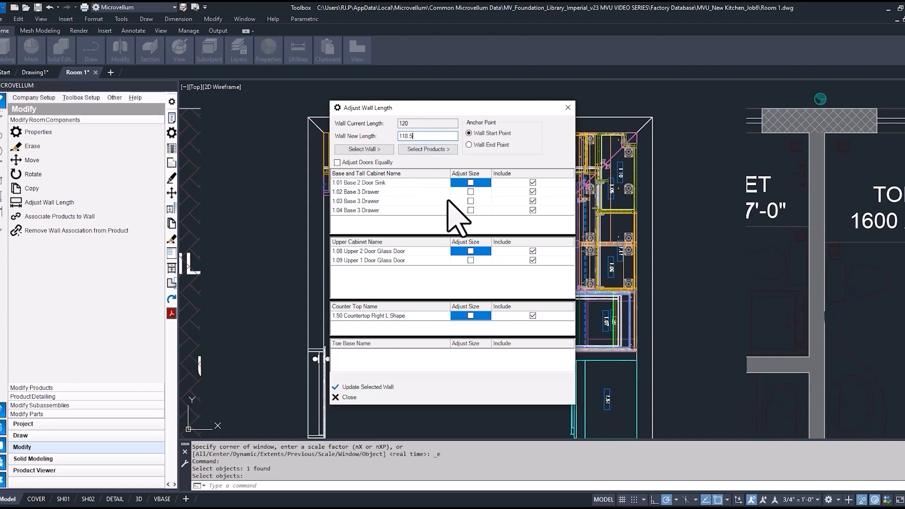
# - Mark base cabinets 1.02, 1.03 and 1.04, upper cabinet 1.08 and countertop 1.50 for size adjustment, anchored at the wall end point
pyautogui.click(470, 192)
pyautogui.click(470, 210)
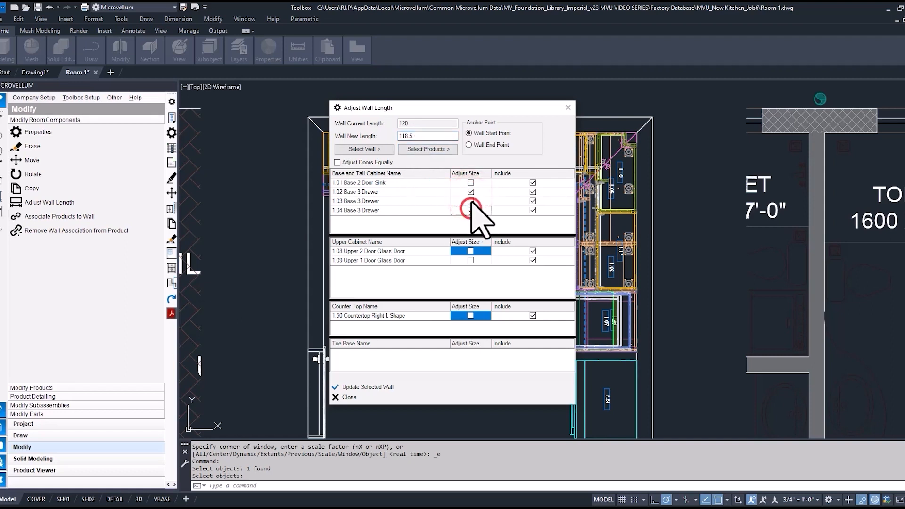
pyautogui.click(471, 201)
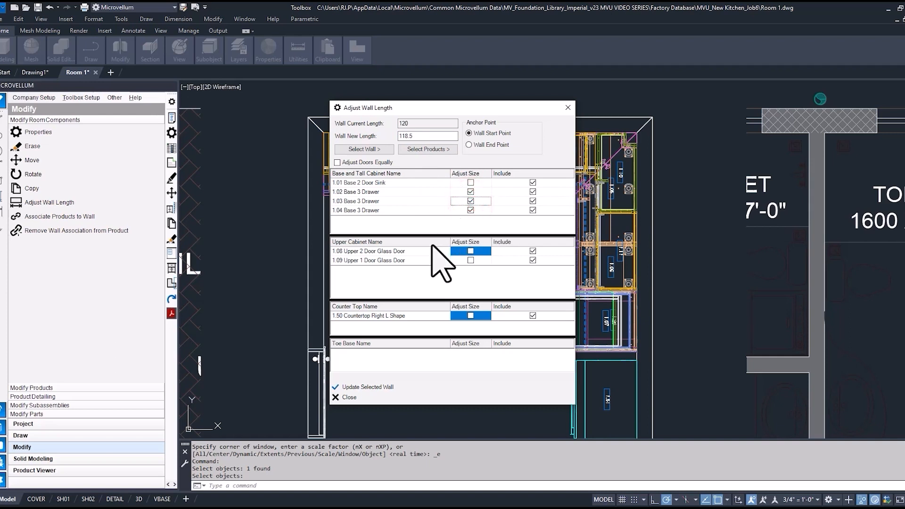
pyautogui.click(470, 250)
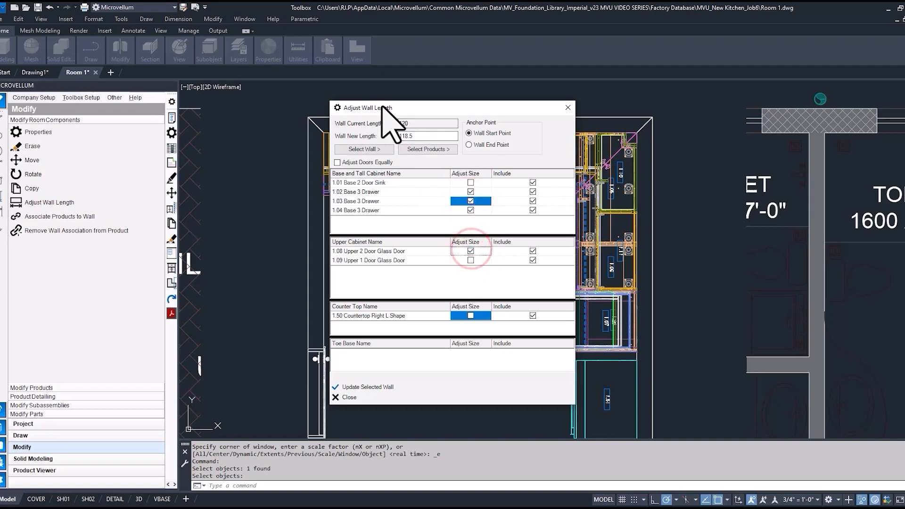
pyautogui.moveTo(381, 107); pyautogui.dragTo(392, 208)
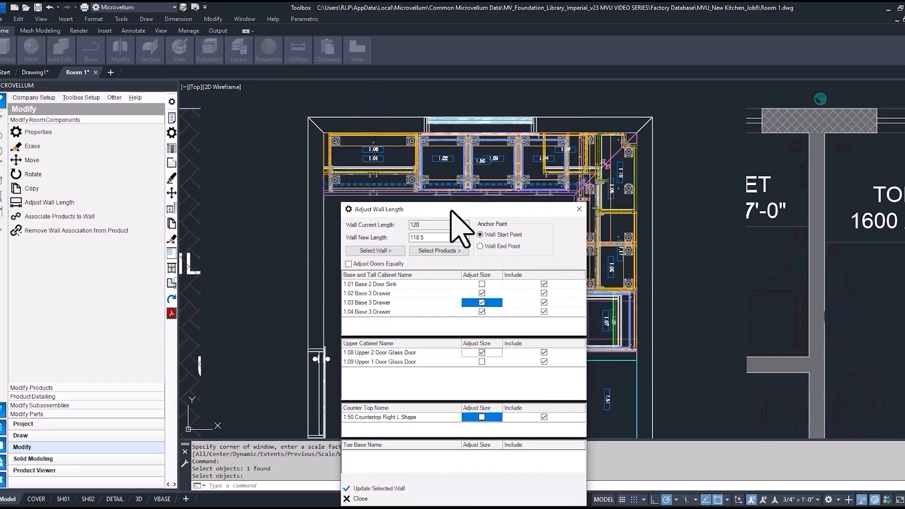
pyautogui.moveTo(449, 209); pyautogui.dragTo(444, 122)
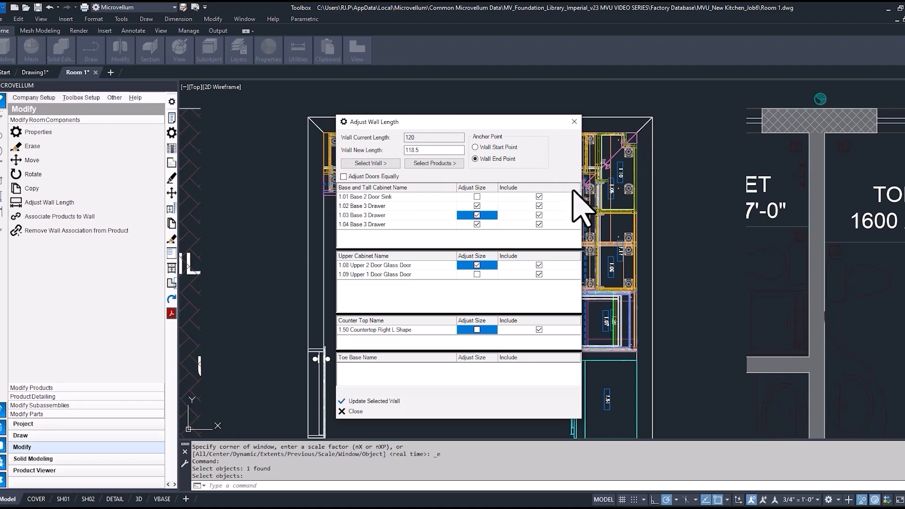
pyautogui.click(475, 329)
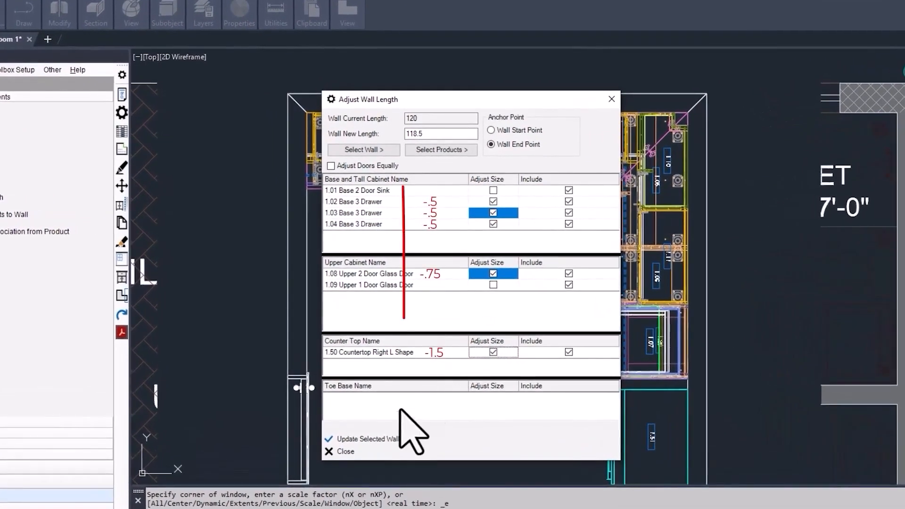
# - Update the selected wall with the new settings and decline redrawing the products' cross sections
pyautogui.click(361, 439)
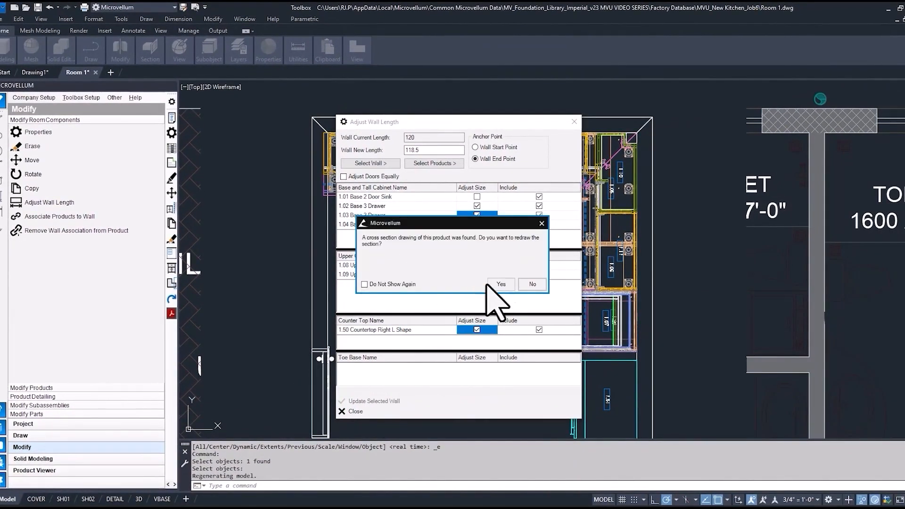
pyautogui.click(532, 284)
pyautogui.click(532, 284)
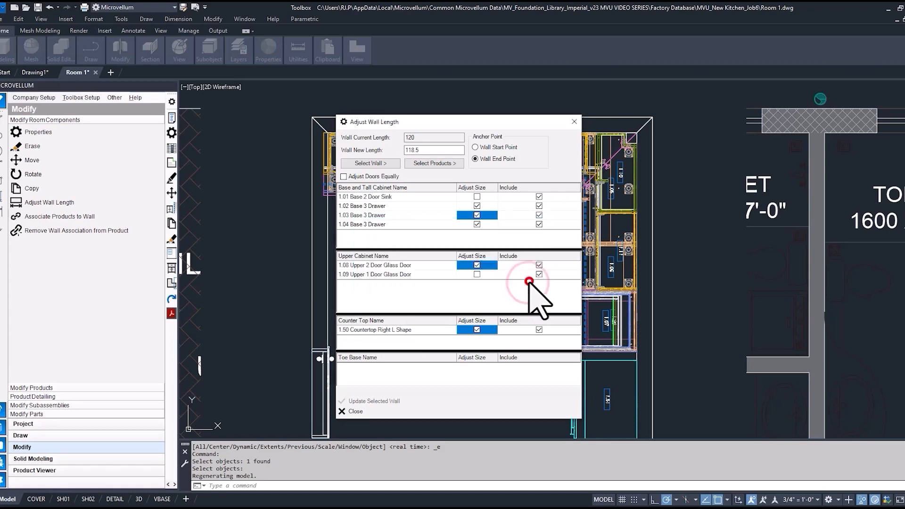
pyautogui.click(531, 282)
pyautogui.click(501, 280)
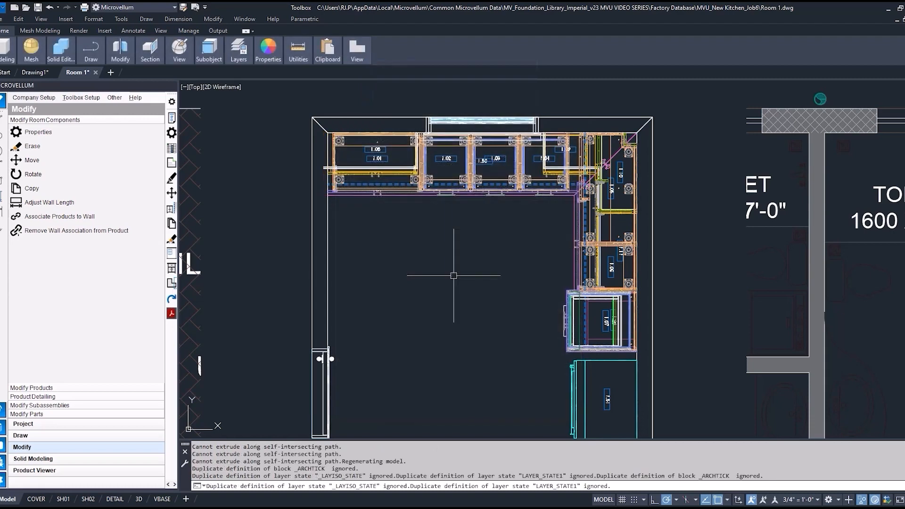
# - Delete the two molding solids running along the upper cabinets in the kitchen's 3D plan
pyautogui.scroll(5, 382, 165)
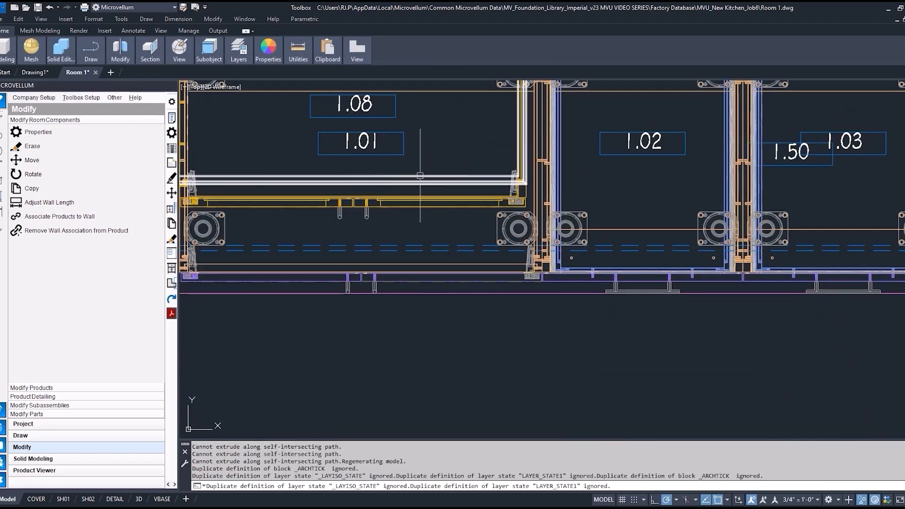
pyautogui.scroll(-2, 420, 175)
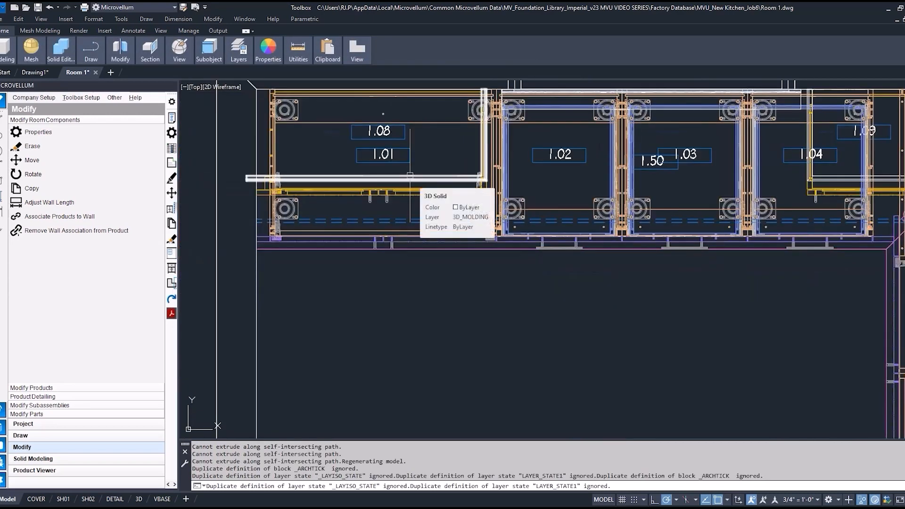
pyautogui.click(409, 175)
pyautogui.scroll(-2, 410, 175)
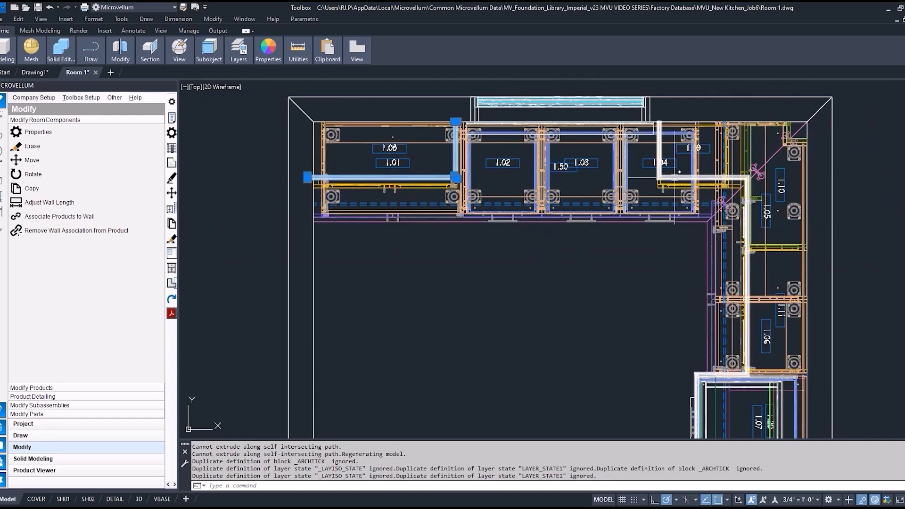
pyautogui.click(675, 178)
pyautogui.scroll(-2, 580, 253)
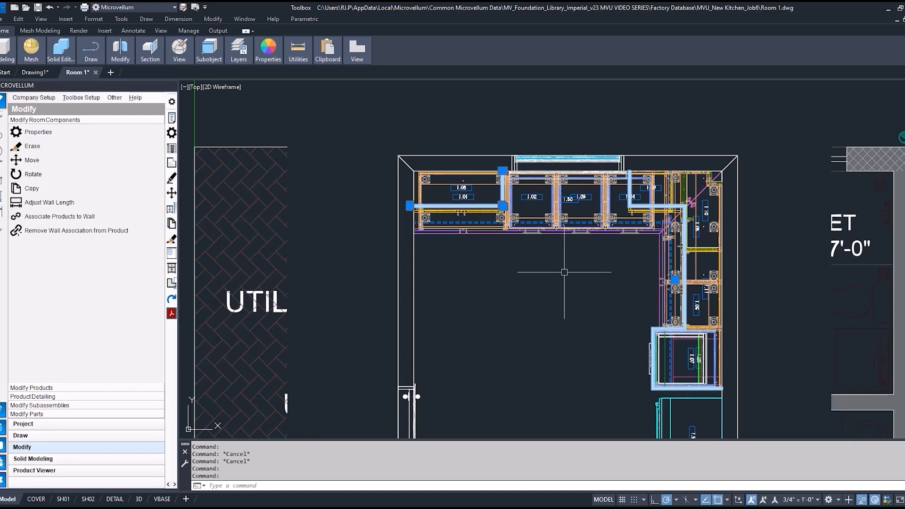
pyautogui.press('Delete')
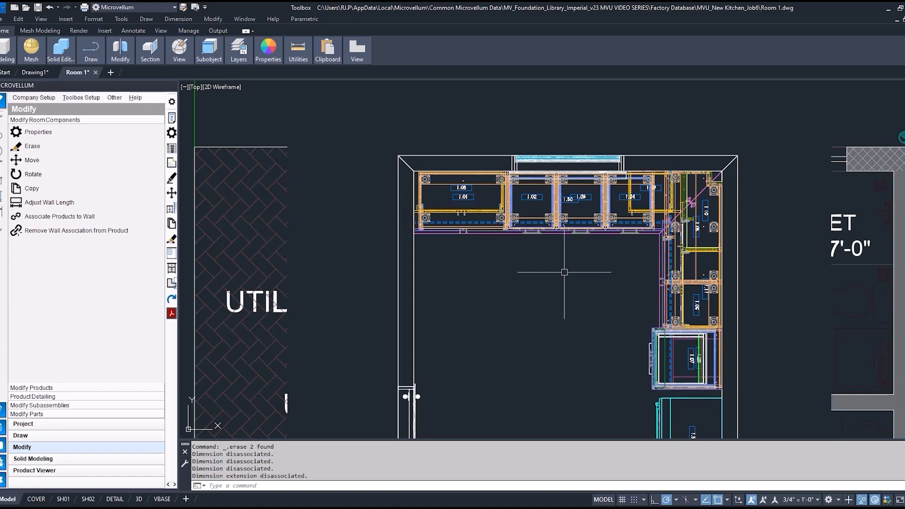
# - Delete the three Molding products 1.52, 1.53 and 1.54 from Room 1's product list and close the list
pyautogui.click(59, 424)
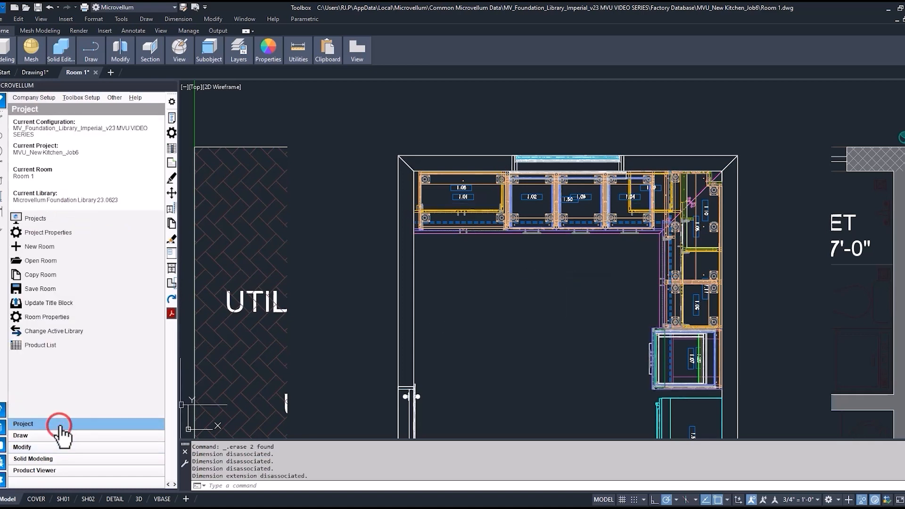
pyautogui.click(56, 346)
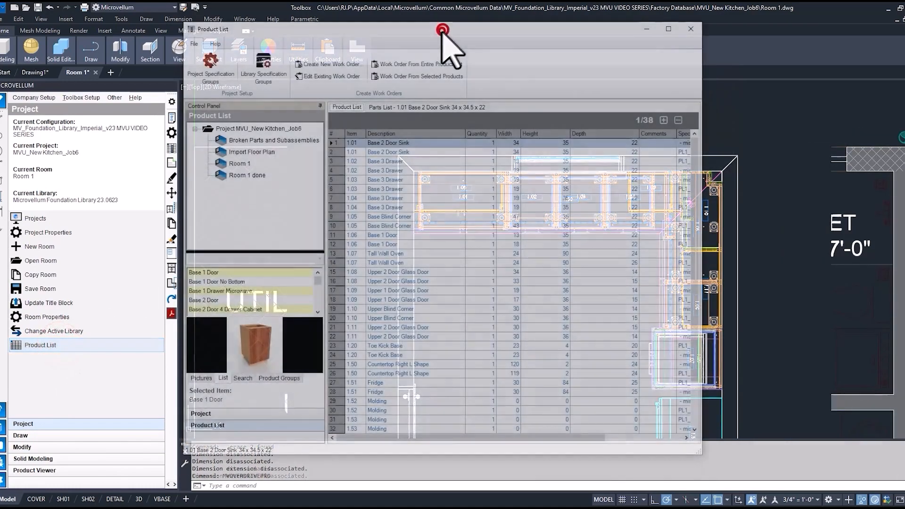
pyautogui.doubleClick(442, 29)
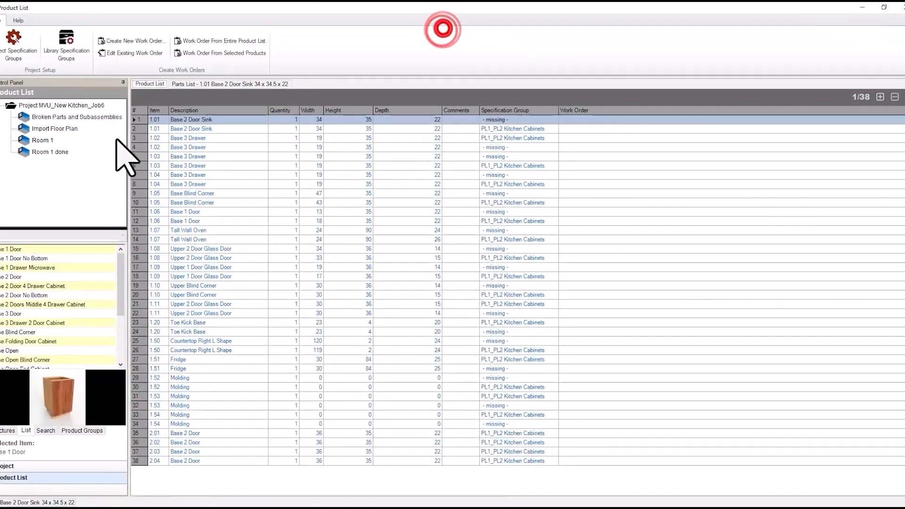
pyautogui.click(42, 140)
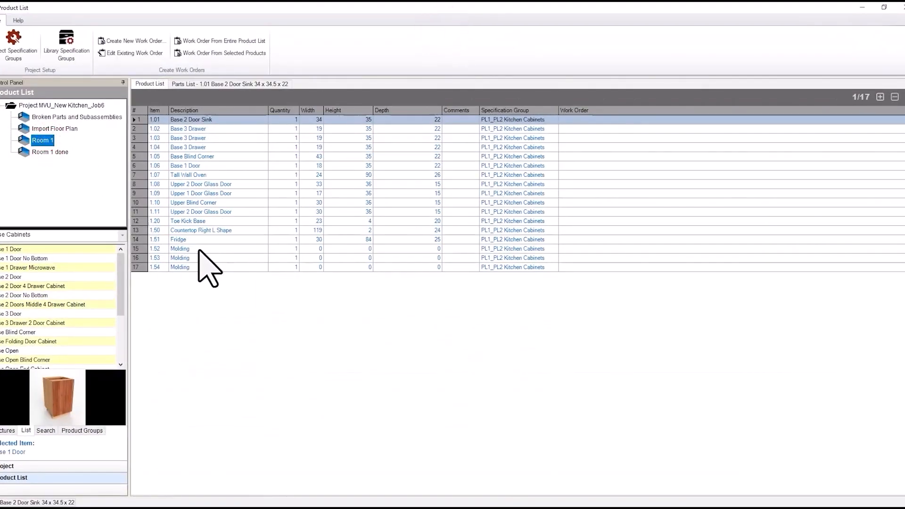
pyautogui.moveTo(199, 249); pyautogui.dragTo(199, 267)
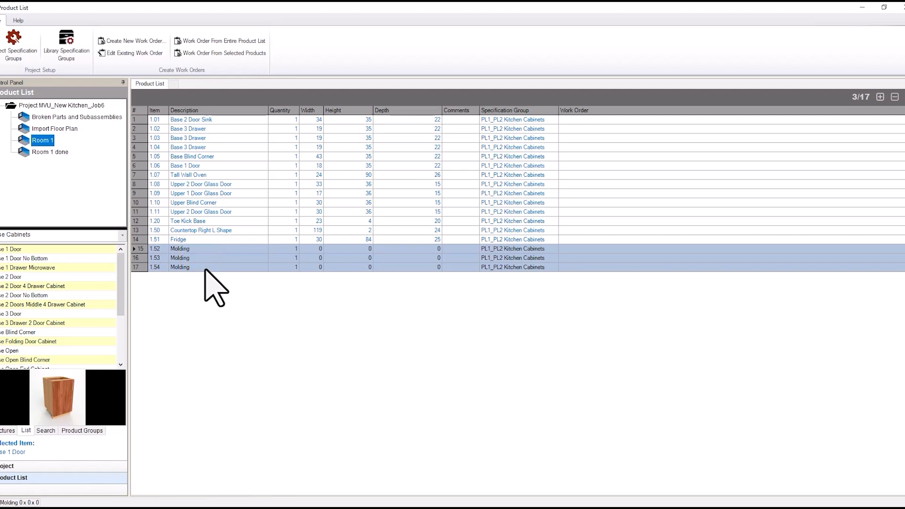
pyautogui.rightClick(207, 265)
pyautogui.click(271, 328)
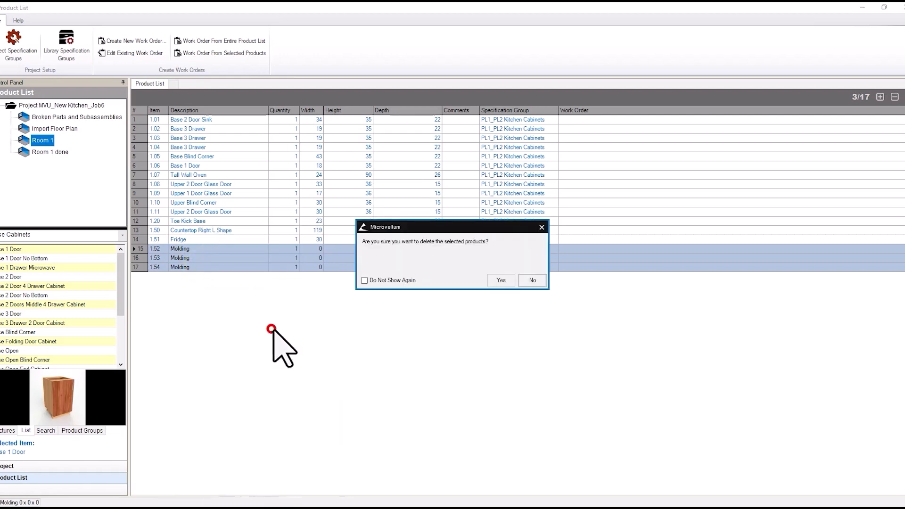
pyautogui.click(495, 280)
pyautogui.click(731, 7)
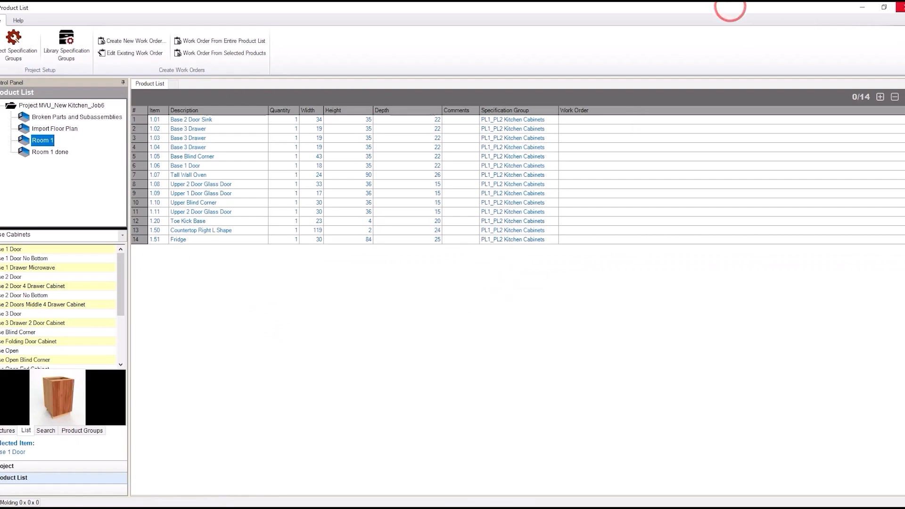
pyautogui.click(900, 7)
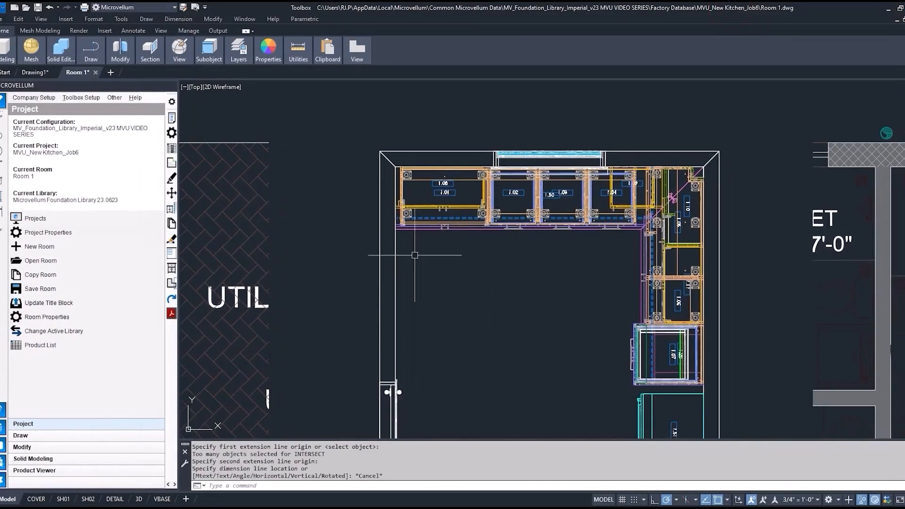
# - Change the layer of the two FE labels along the fronts of the base drawer cabinets in the 2D plan view
pyautogui.scroll(-7, 414, 255)
pyautogui.moveTo(891, 218); pyautogui.dragTo(690, 170, button='middle')
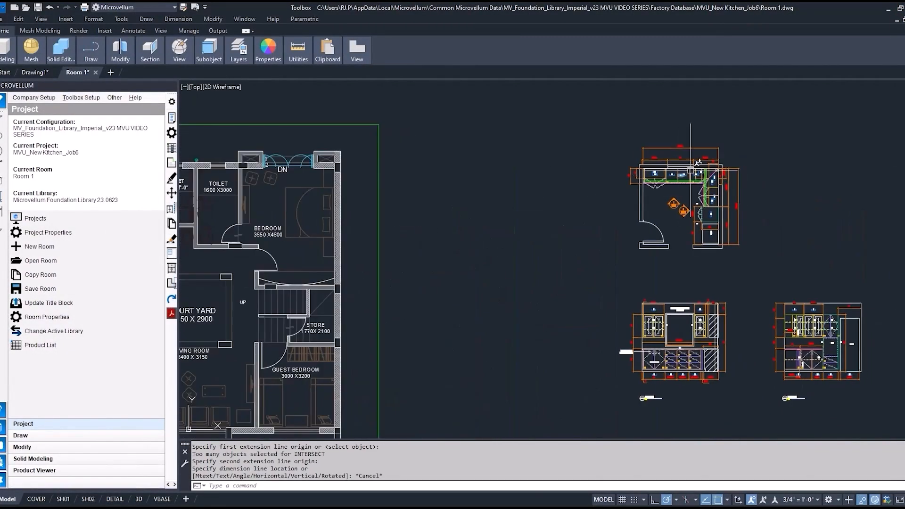
pyautogui.scroll(8, 690, 163)
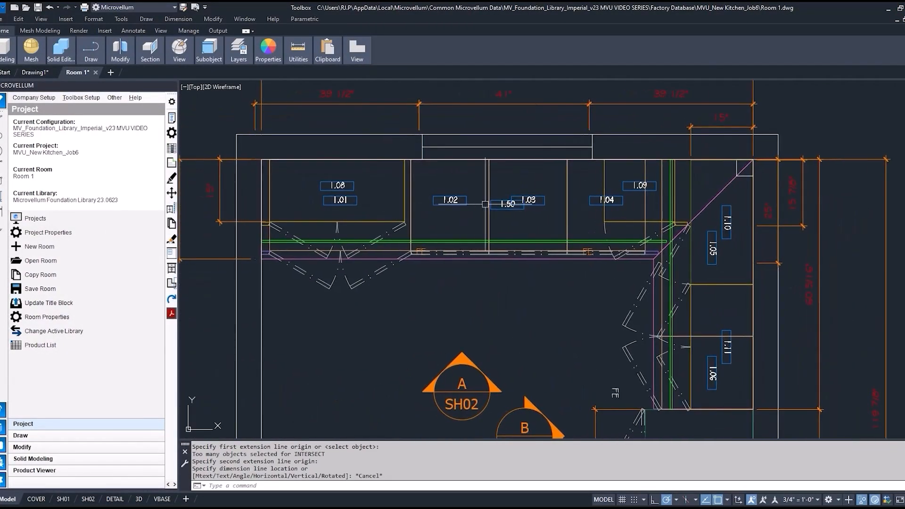
pyautogui.click(424, 247)
pyautogui.click(581, 246)
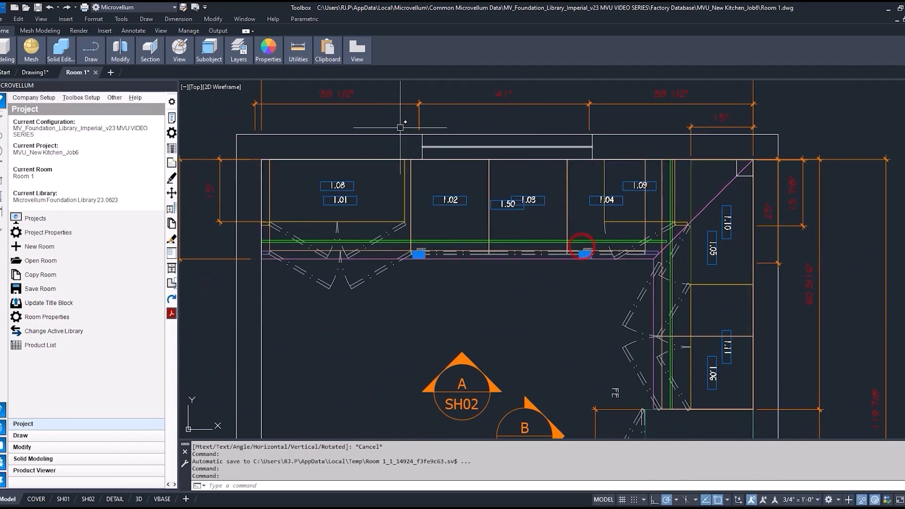
pyautogui.rightClick(450, 211)
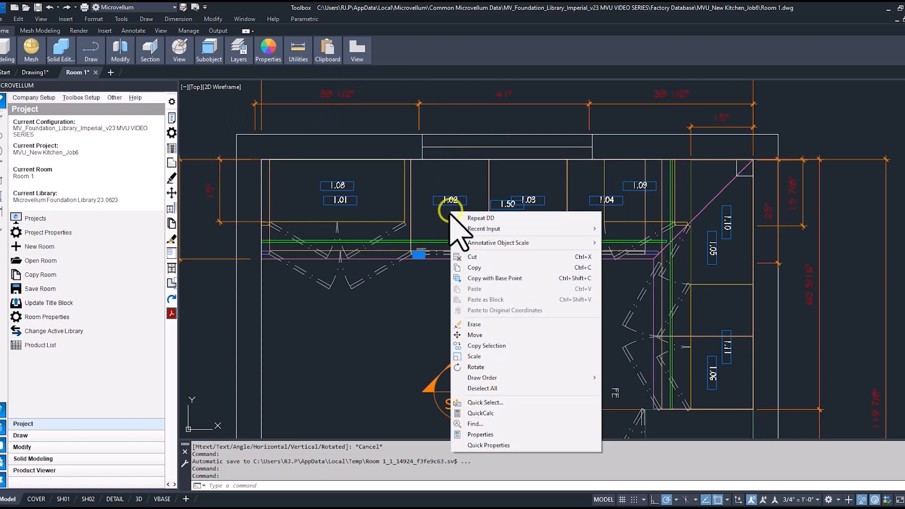
pyautogui.click(476, 434)
pyautogui.click(838, 133)
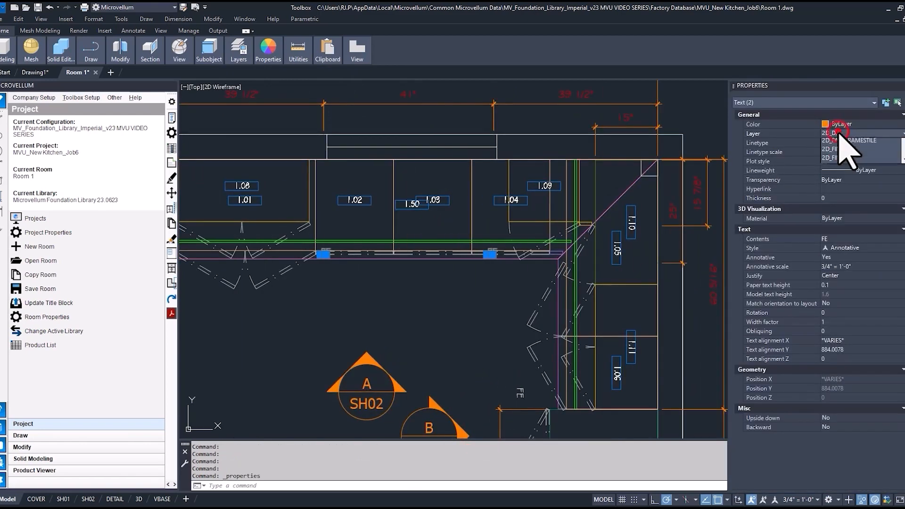
pyautogui.click(836, 142)
pyautogui.click(505, 299)
pyautogui.press('Escape')
pyautogui.press('Escape')
# - Move the hatched returns beside the upper and base cabinets in the elevation 1.5 inward to meet the wall's end
pyautogui.scroll(-6, 550, 226)
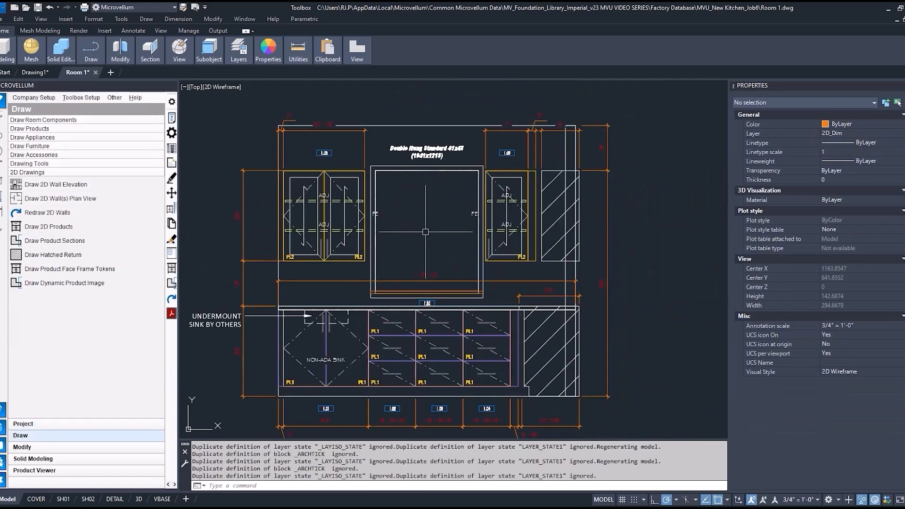
pyautogui.write('m')
pyautogui.press('Return')
pyautogui.click(547, 183)
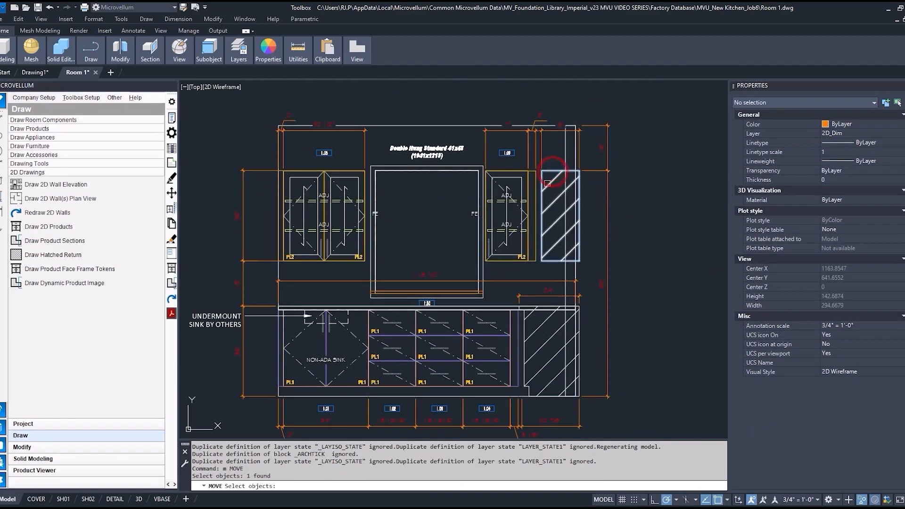
pyautogui.click(547, 183)
pyautogui.click(540, 327)
pyautogui.click(525, 332)
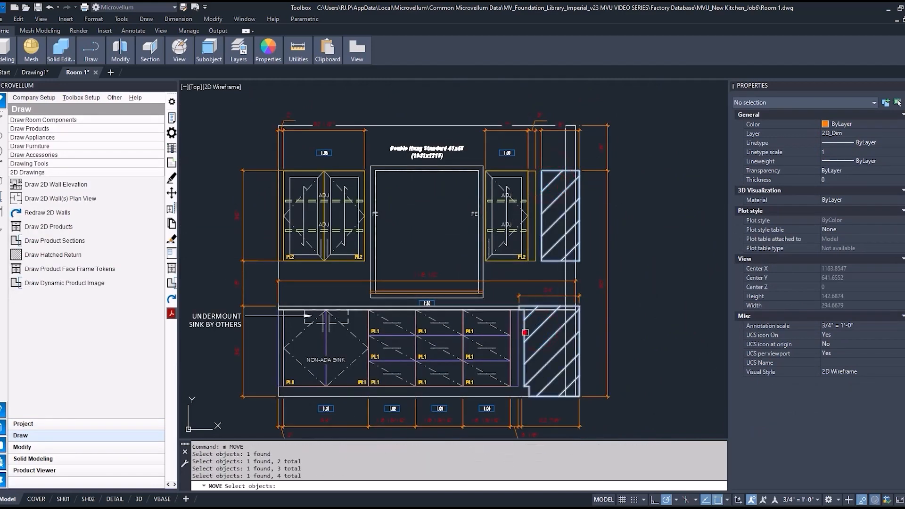
pyautogui.scroll(4, 525, 332)
pyautogui.click(542, 321)
pyautogui.scroll(-4, 542, 321)
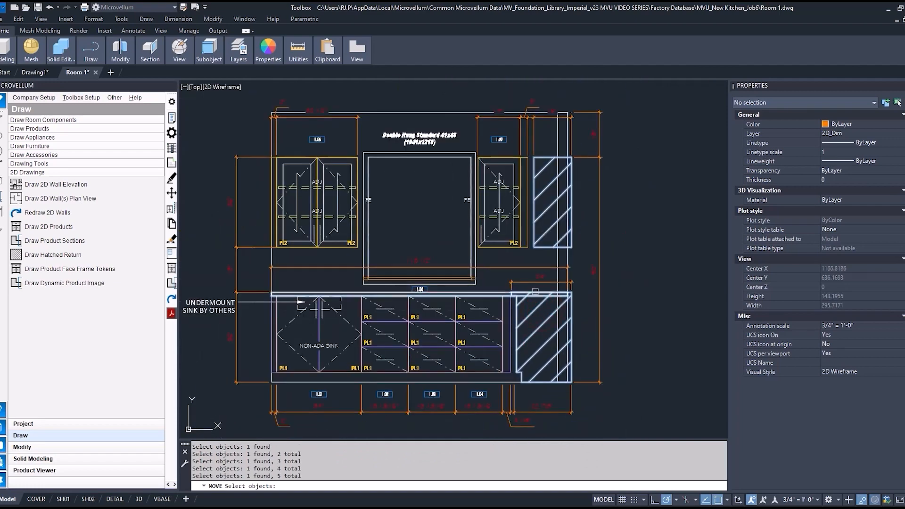
pyautogui.scroll(5, 534, 293)
pyautogui.keyDown('shift'); pyautogui.click(413, 298); pyautogui.keyUp('shift')
pyautogui.keyDown('shift'); pyautogui.click(393, 267); pyautogui.keyUp('shift')
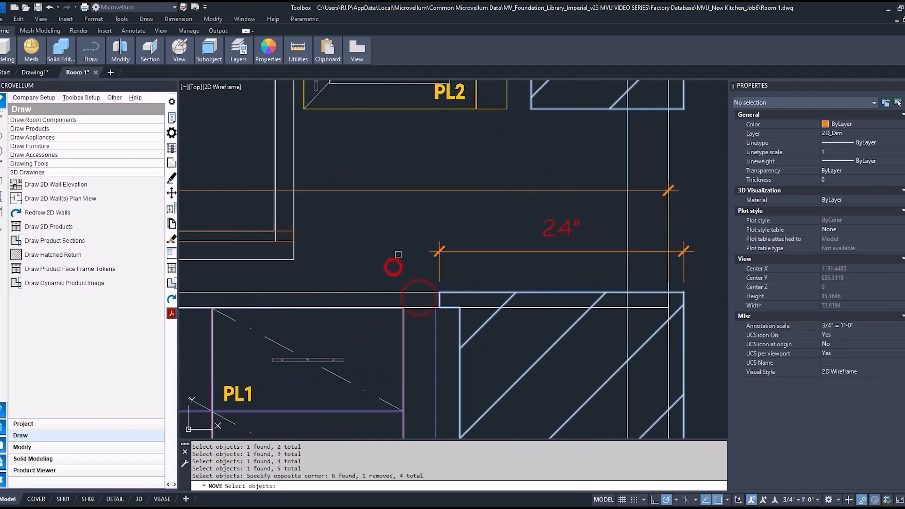
pyautogui.scroll(-5, 452, 281)
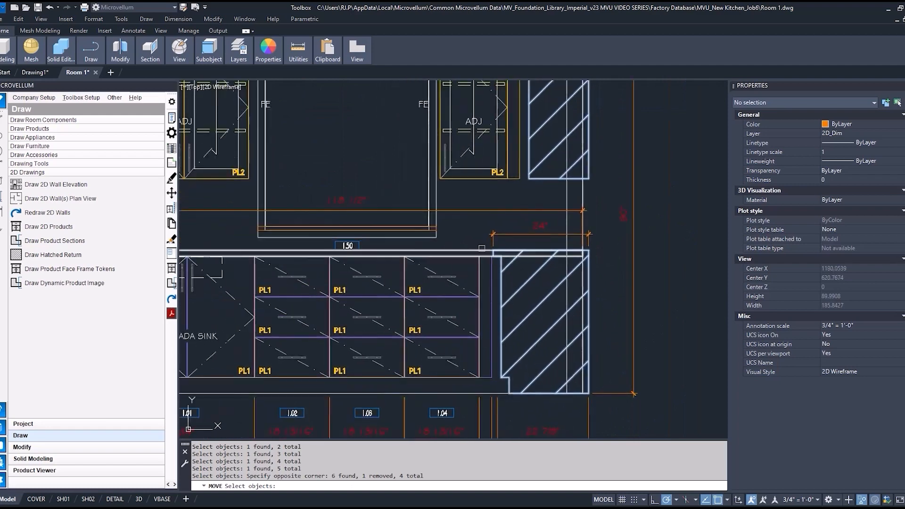
pyautogui.press('Return')
pyautogui.click(657, 325)
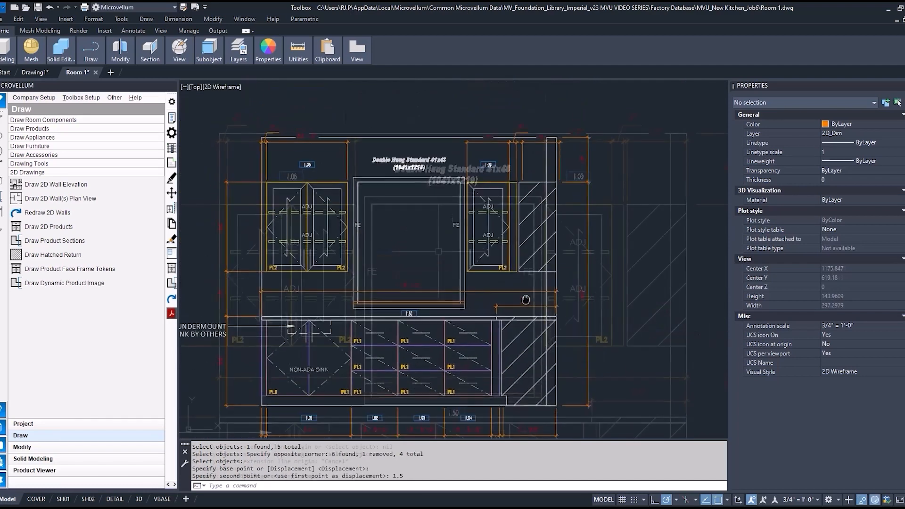
# - Edit the prompts of upper cabinets 1.08 and 1.09 together, setting the width of 1.08 to 33.25
pyautogui.scroll(3, 438, 251)
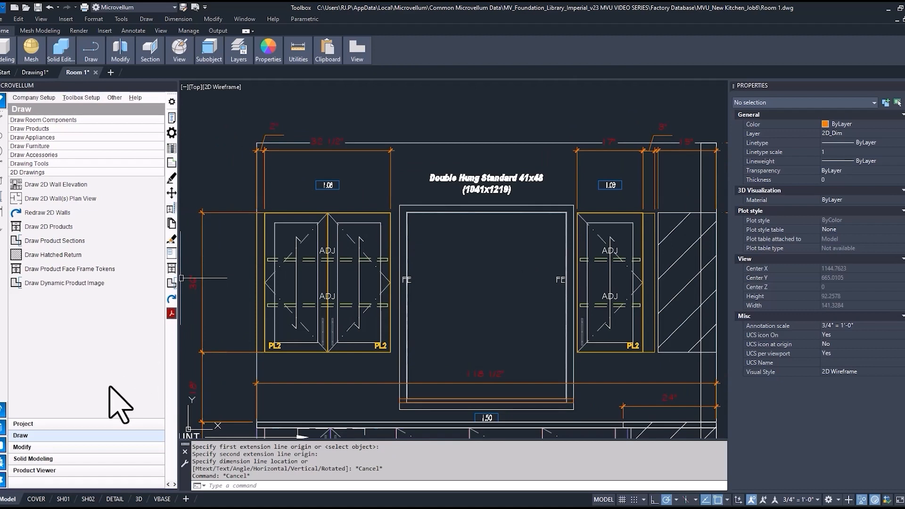
pyautogui.click(42, 448)
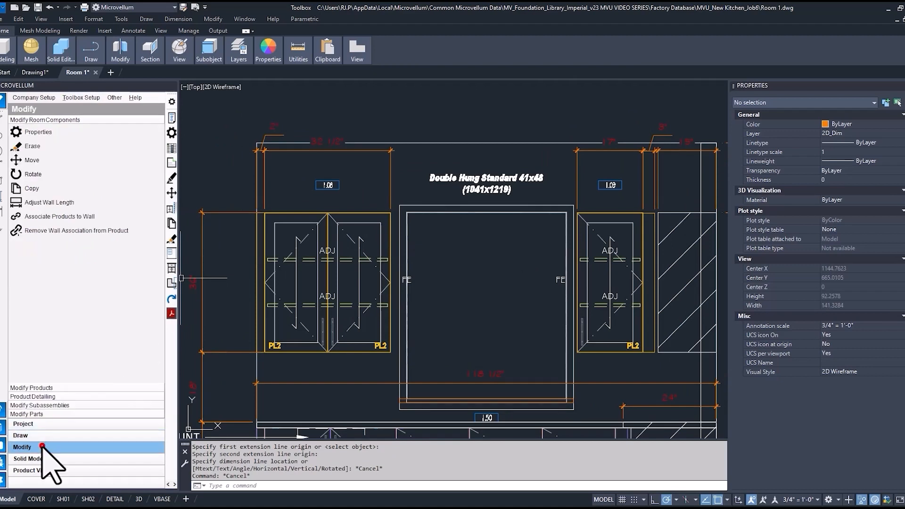
pyautogui.click(51, 387)
pyautogui.click(70, 169)
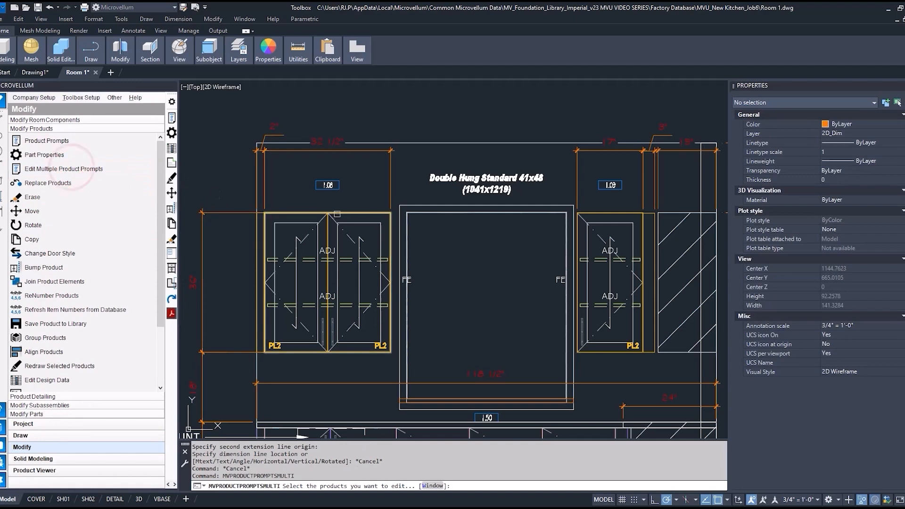
pyautogui.click(337, 213)
pyautogui.click(603, 212)
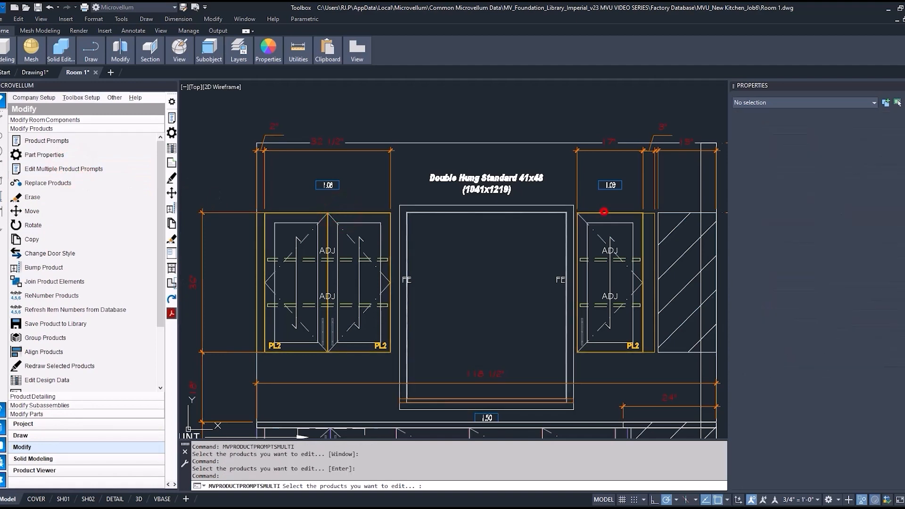
pyautogui.press('Return')
pyautogui.rightClick(479, 102)
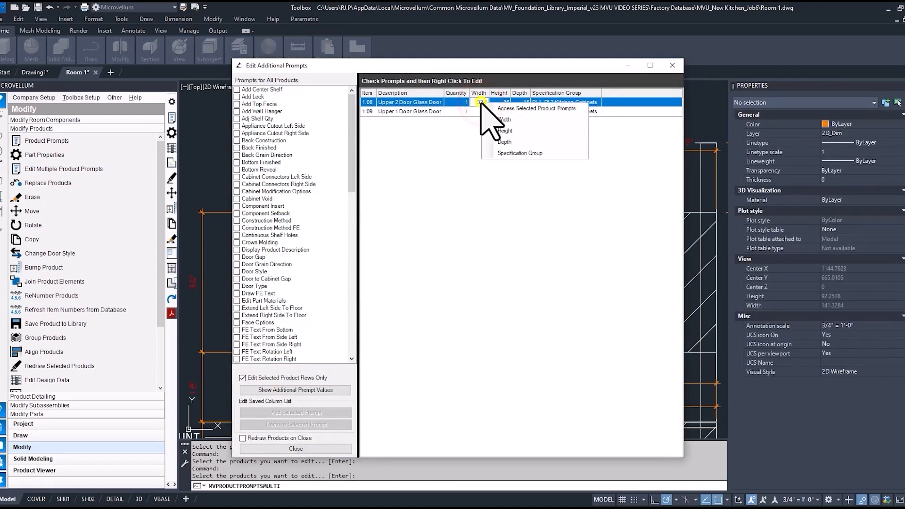
pyautogui.click(503, 119)
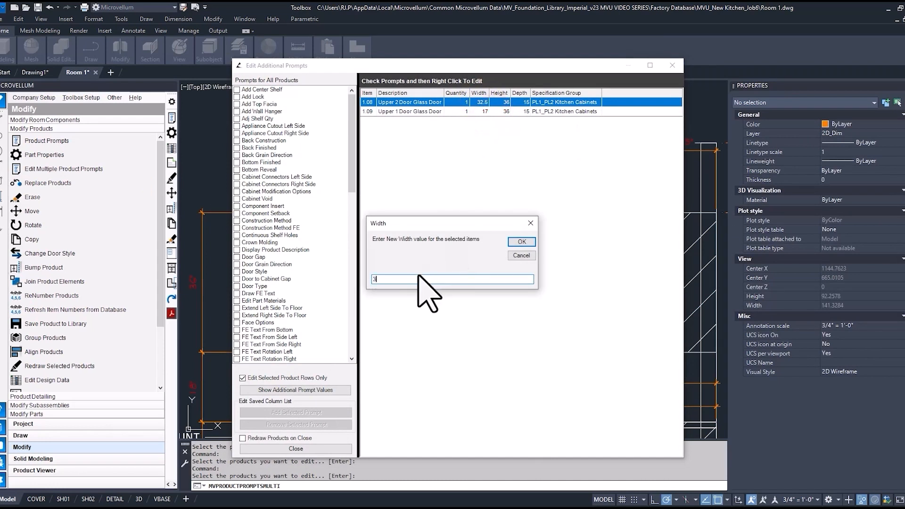
pyautogui.click(521, 242)
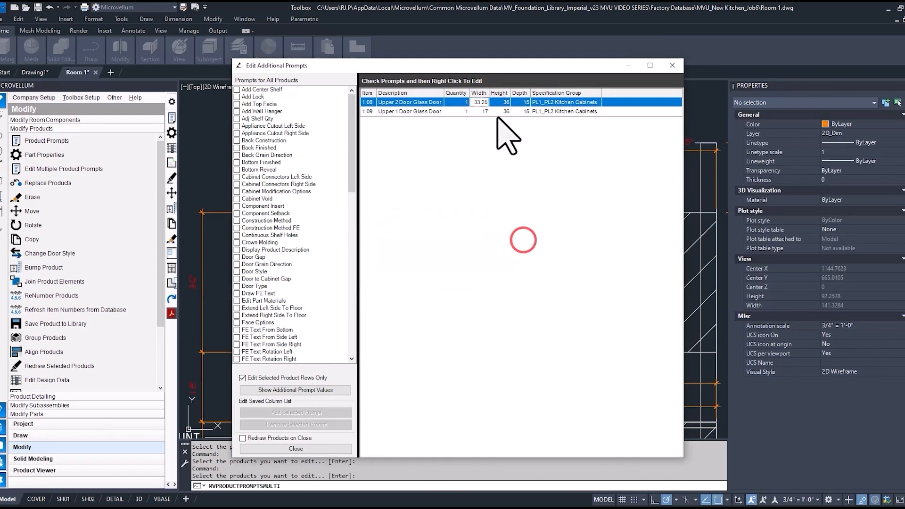
# - Set the width of upper cabinet 1.09 to 16.25 and close the prompt editor with the products redrawn
pyautogui.click(480, 111)
pyautogui.rightClick(481, 111)
pyautogui.click(503, 126)
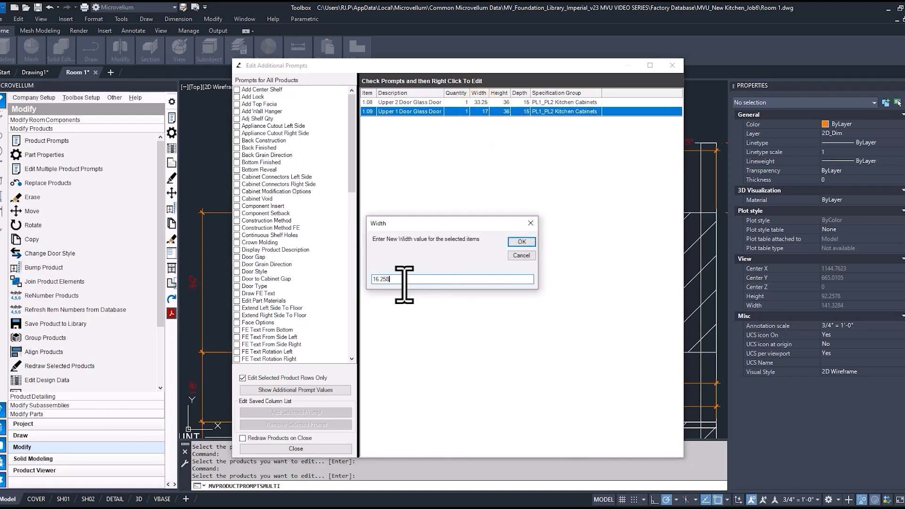
pyautogui.click(514, 242)
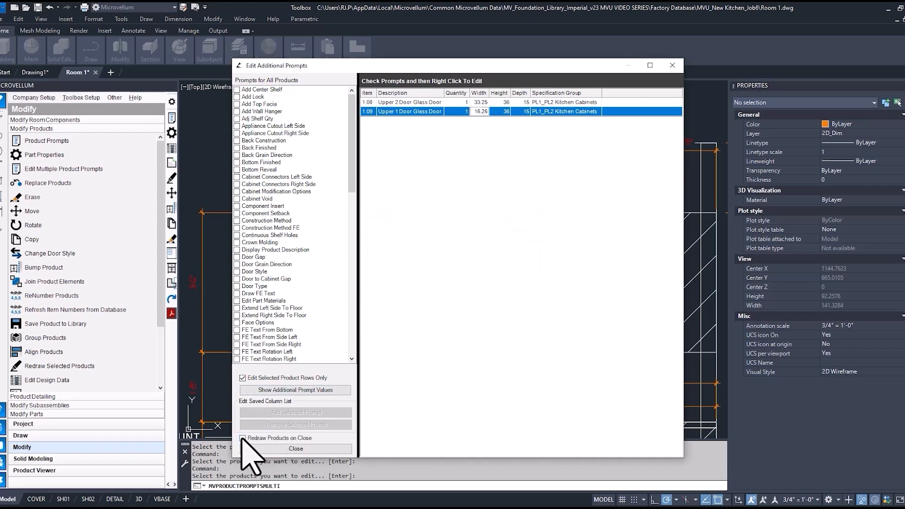
pyautogui.click(292, 449)
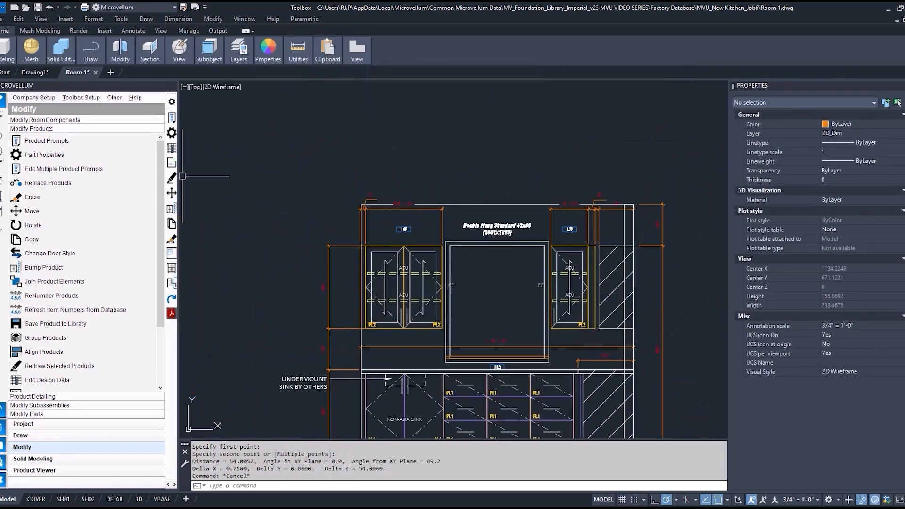
# - Move upper cabinet 1.09 by .75 away from the window, toward the hatched return
pyautogui.click(171, 193)
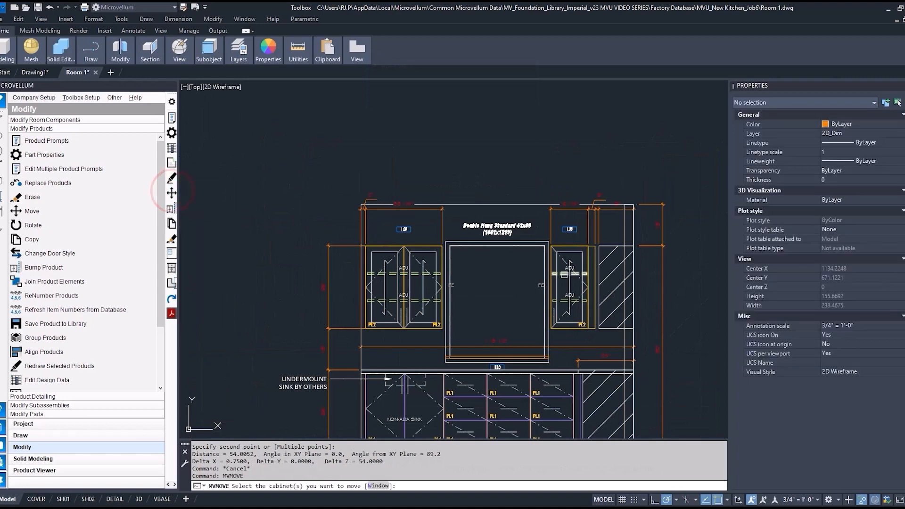
pyautogui.click(564, 274)
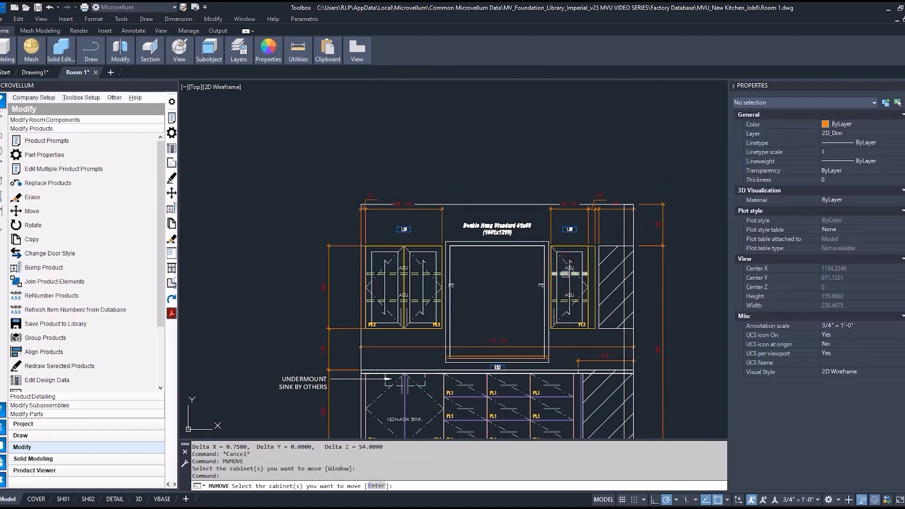
pyautogui.scroll(-6, 569, 264)
pyautogui.scroll(5, 256, 189)
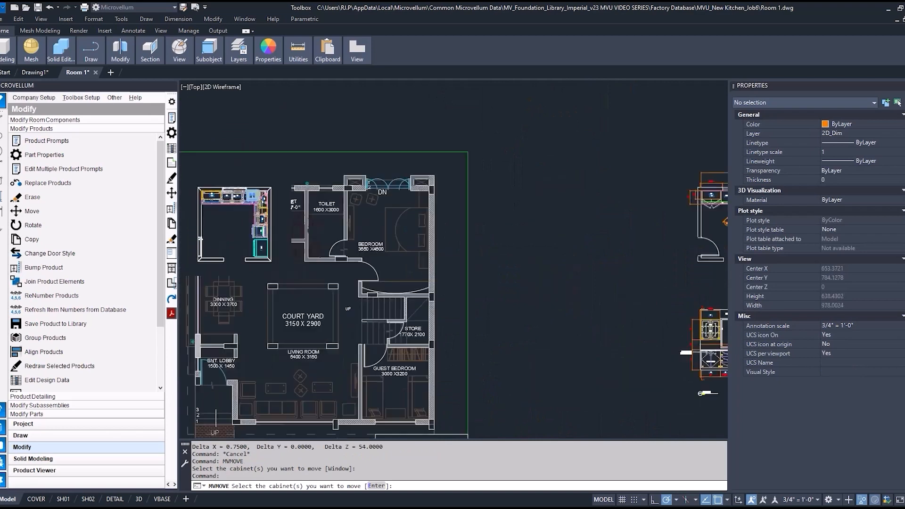
pyautogui.scroll(-6, 247, 208)
pyautogui.scroll(10, 434, 250)
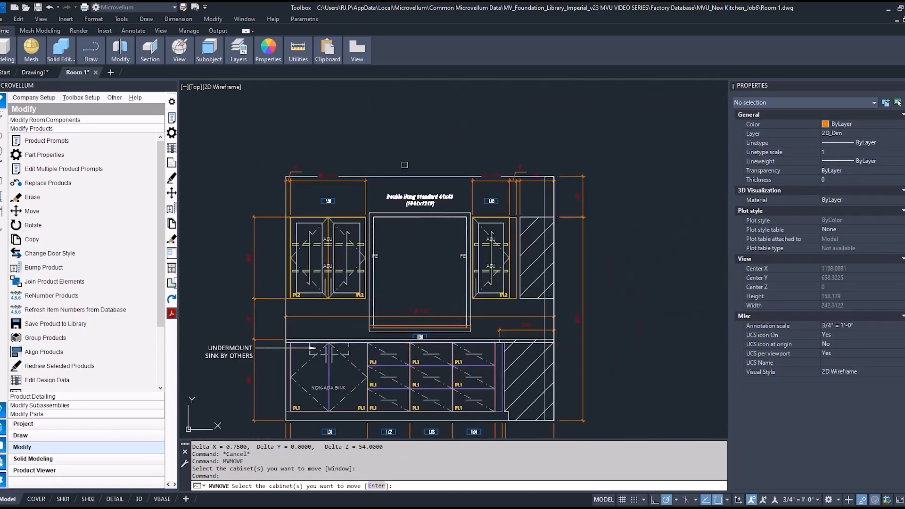
pyautogui.press('Return')
pyautogui.click(401, 144)
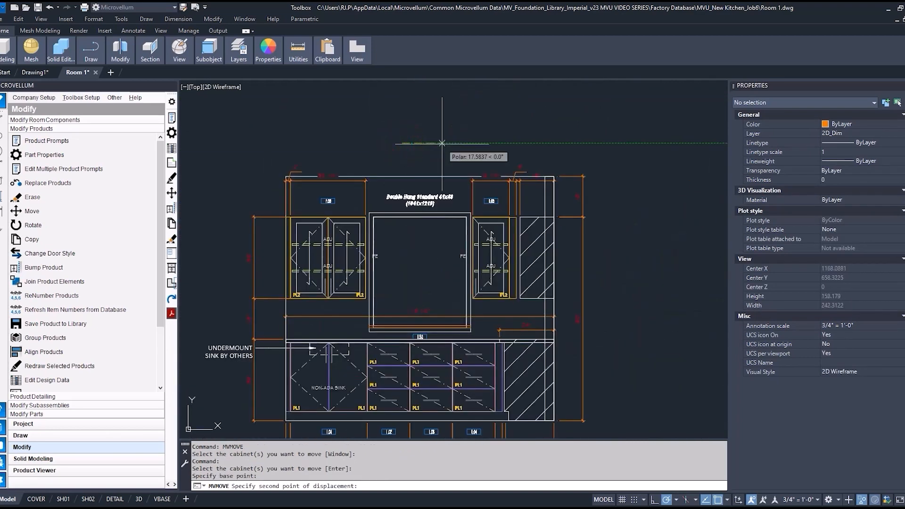
pyautogui.press('Return')
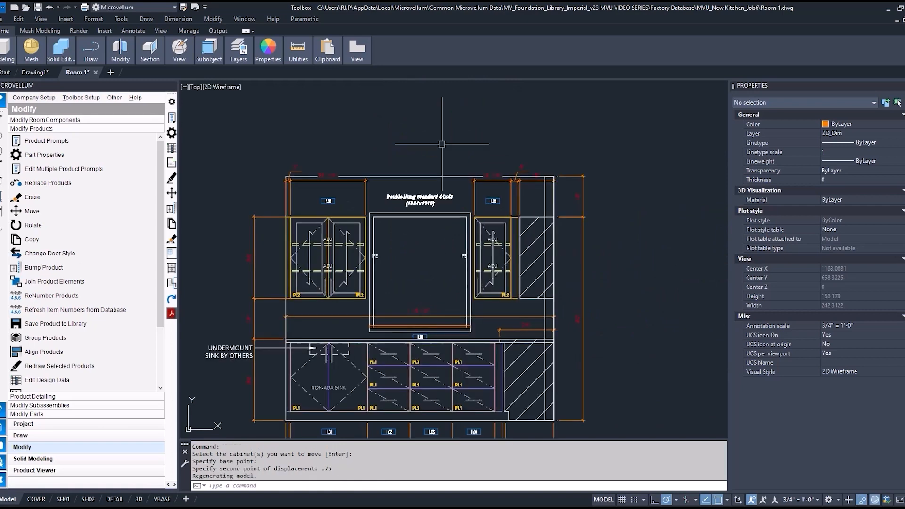
# - Start a wall length adjustment for the kitchen wall behind the tall oven and fridge, with a new length of 116
pyautogui.scroll(-6, 447, 230)
pyautogui.moveTo(446, 230); pyautogui.dragTo(584, 250, button='middle')
pyautogui.scroll(6, 296, 186)
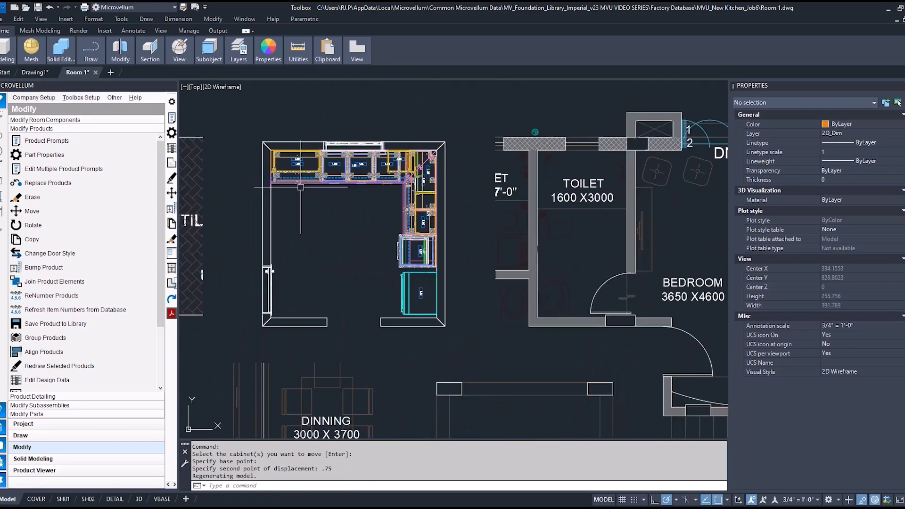
pyautogui.click(29, 450)
pyautogui.click(45, 120)
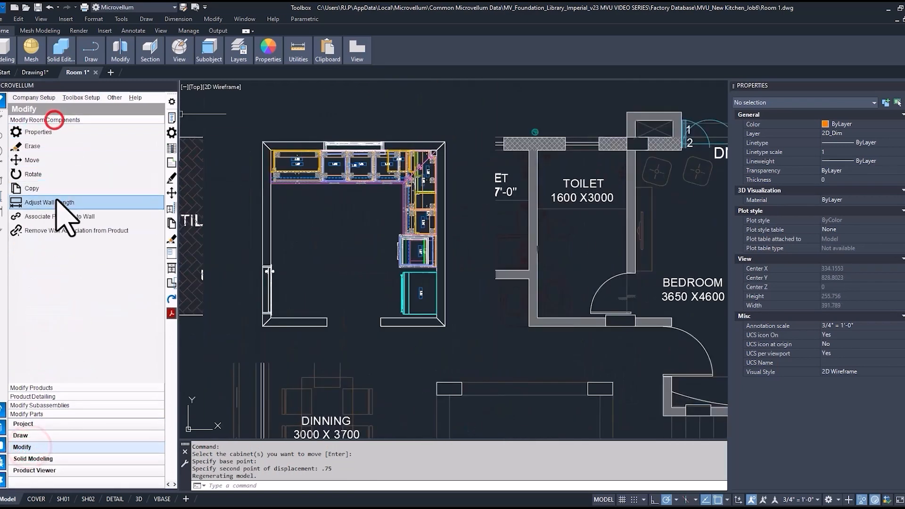
pyautogui.click(49, 202)
pyautogui.click(385, 150)
pyautogui.click(442, 160)
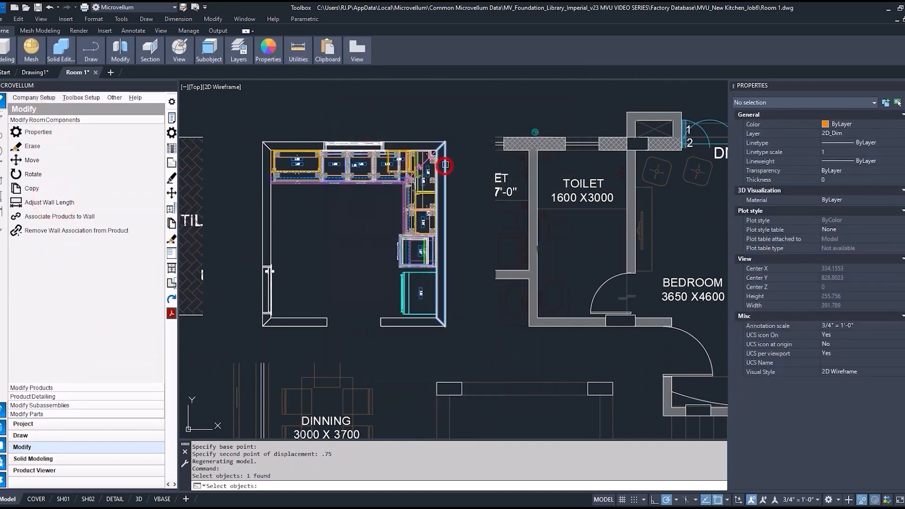
pyautogui.rightClick(470, 191)
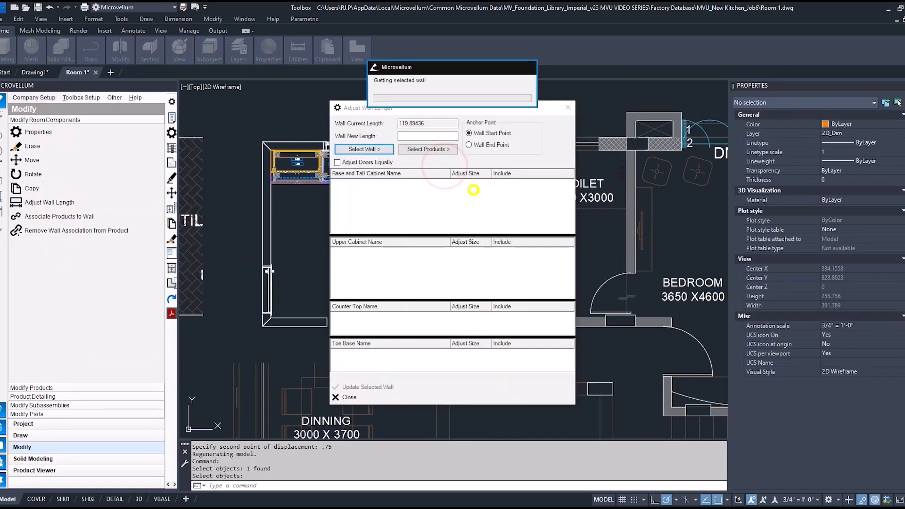
pyautogui.click(426, 136)
pyautogui.write('116')
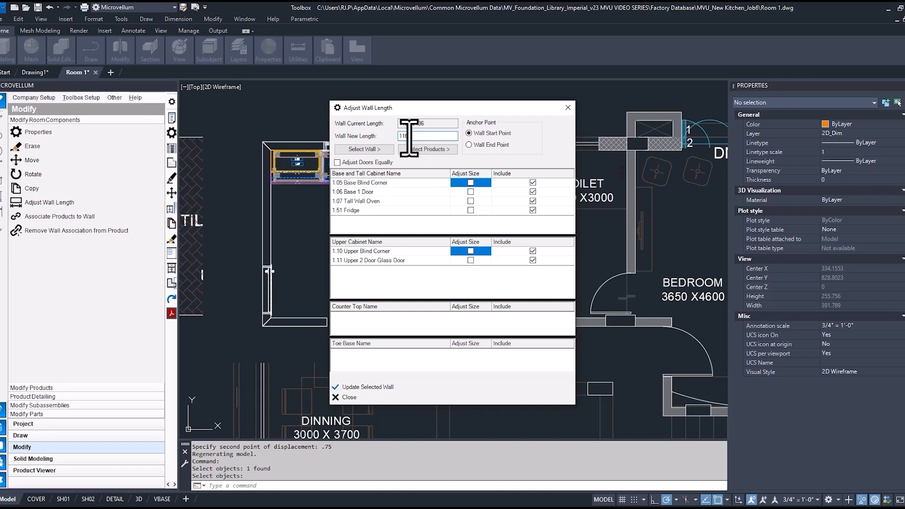
# - Enable size adjustment for base cabinets 1.05 and 1.06 and upper cabinets 1.10 and 1.11
pyautogui.click(470, 183)
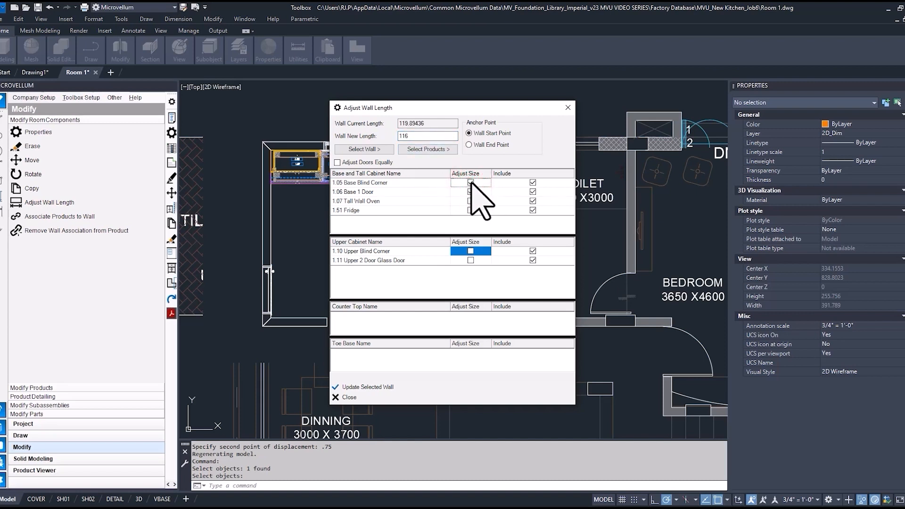
pyautogui.click(470, 251)
pyautogui.click(470, 260)
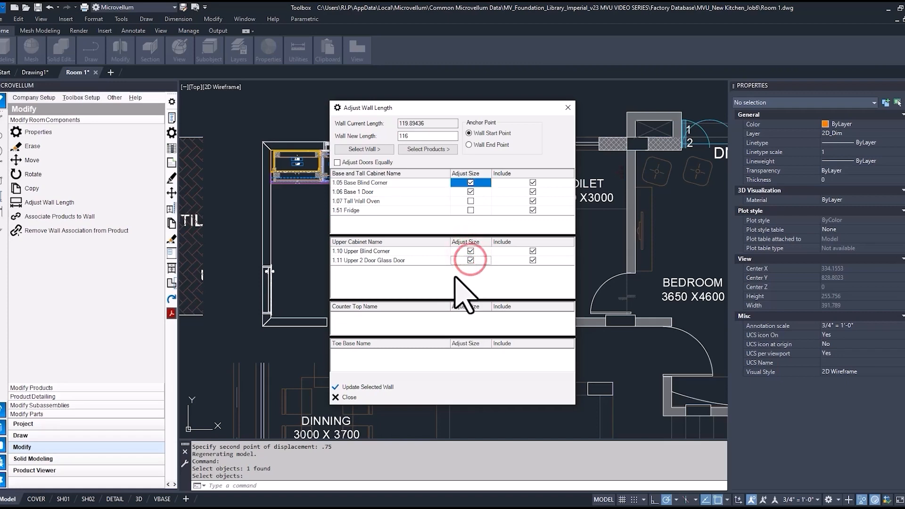
# - Anchor the adjustment at the wall end point, update the selected wall and agree to redraw the product cross sections
pyautogui.moveTo(565, 173); pyautogui.dragTo(610, 173)
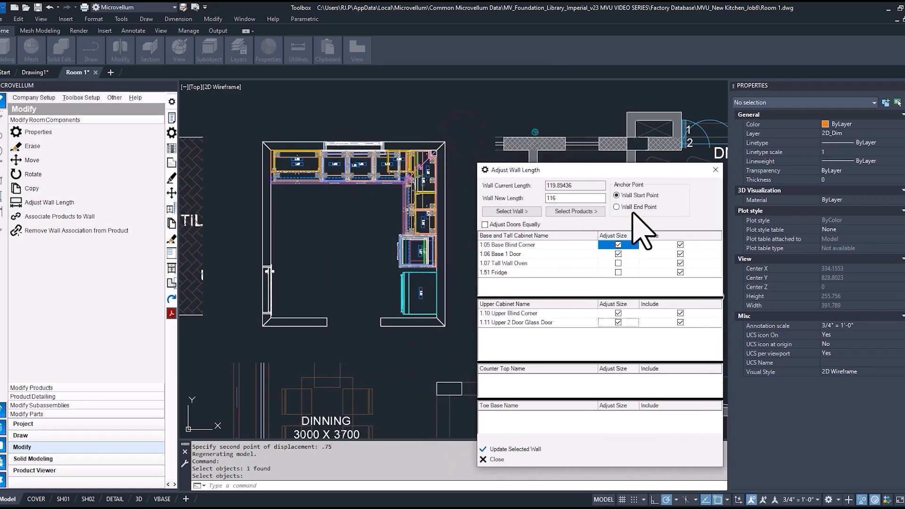
pyautogui.click(513, 449)
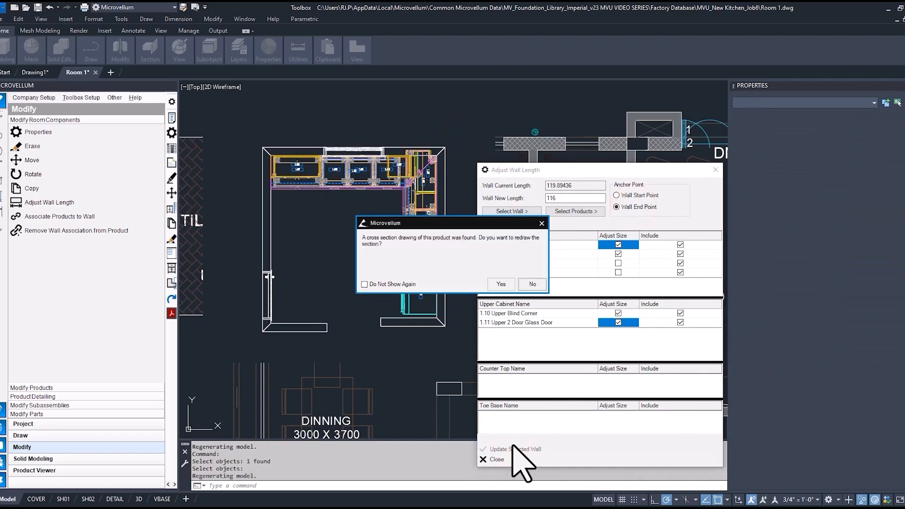
pyautogui.click(501, 284)
pyautogui.click(500, 281)
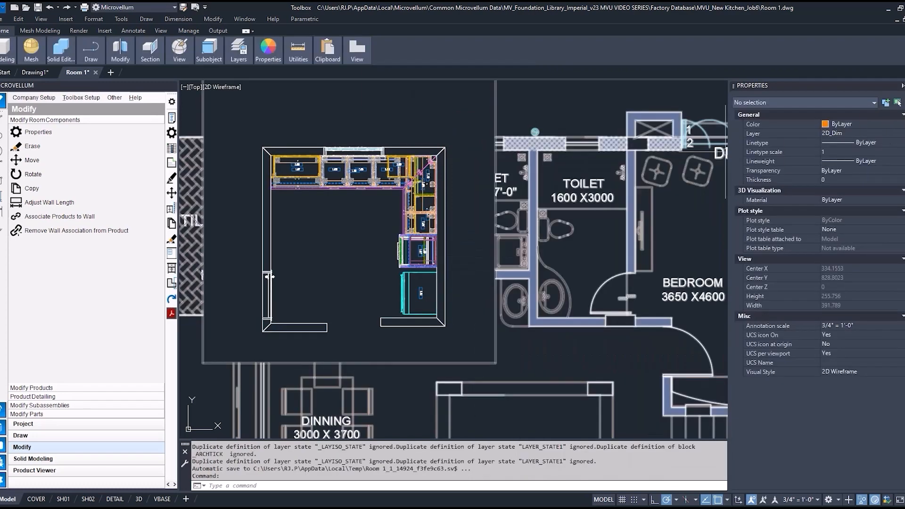
# - Hide the Properties palette and measure the fridge space along the wall from tall wall oven 1.07 with a linear dimension
pyautogui.click(902, 86)
pyautogui.scroll(6, 562, 261)
pyautogui.moveTo(488, 267); pyautogui.dragTo(482, 245, button='middle')
pyautogui.press('space')
pyautogui.click(424, 261)
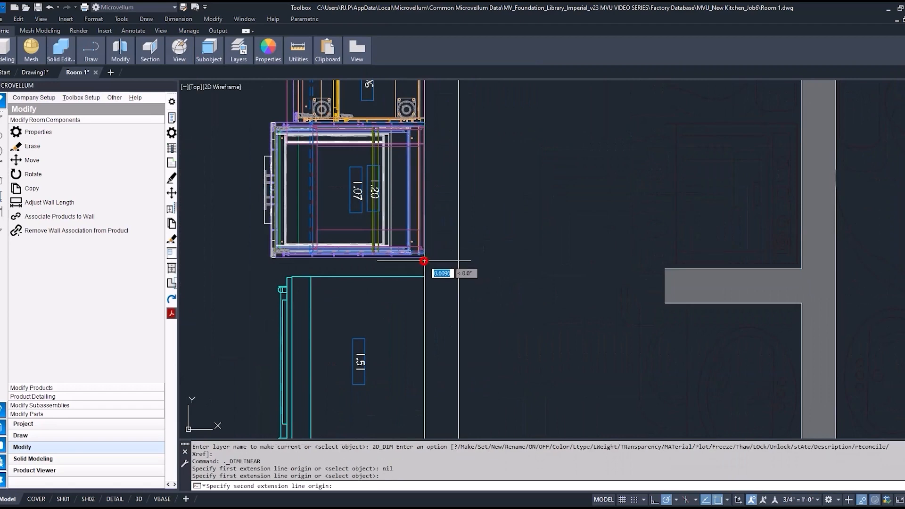
pyautogui.scroll(-4, 424, 260)
pyautogui.click(424, 342)
pyautogui.scroll(2, 462, 303)
pyautogui.press('Escape')
pyautogui.press('Escape')
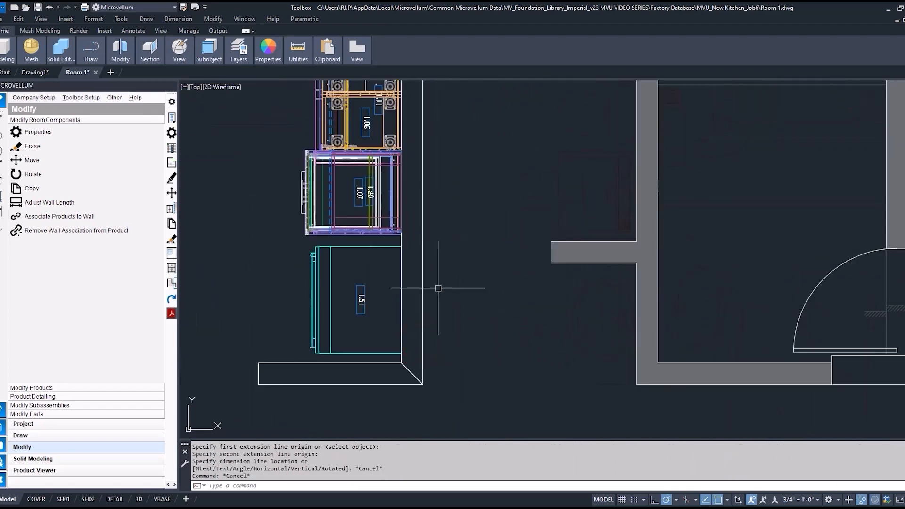
# - Stretch the wall-side origin of the dimension above the fridge to the end of the wall in the oven wall elevation
pyautogui.scroll(-6, 438, 287)
pyautogui.scroll(7, 634, 290)
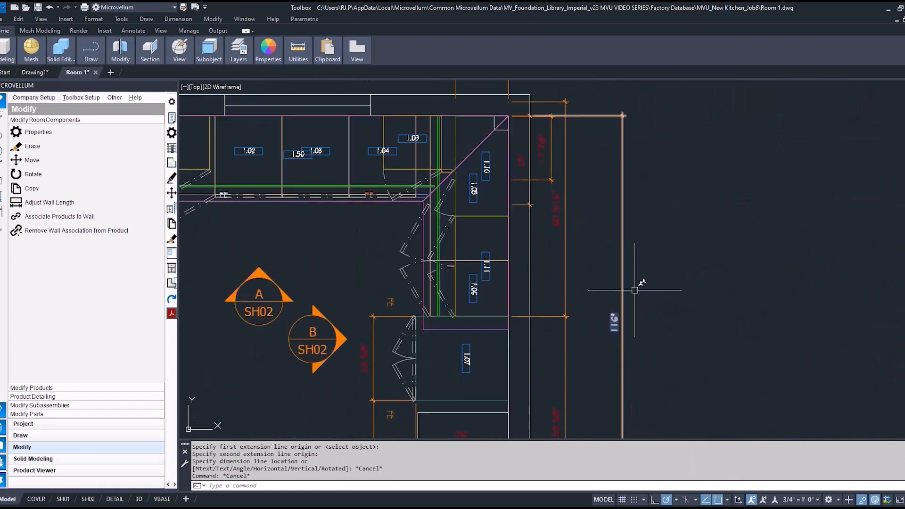
pyautogui.scroll(-5, 634, 290)
pyautogui.moveTo(634, 290); pyautogui.dragTo(584, 139, button='middle')
pyautogui.scroll(6, 592, 249)
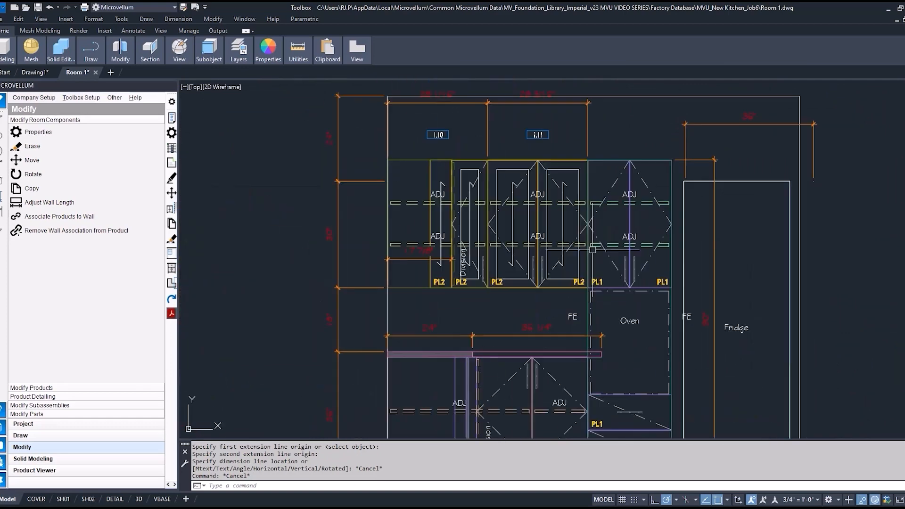
pyautogui.moveTo(592, 249); pyautogui.dragTo(504, 300, button='middle')
pyautogui.click(664, 173)
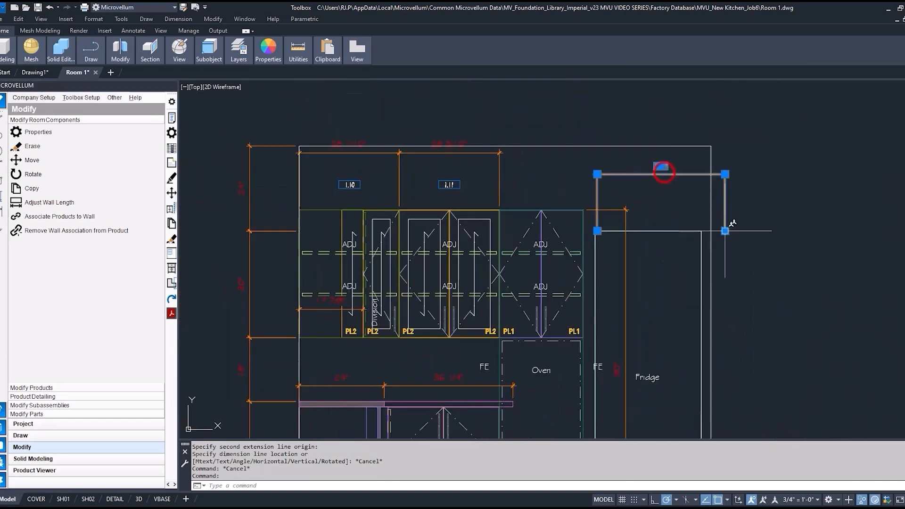
pyautogui.click(725, 230)
pyautogui.click(710, 231)
pyautogui.press('Escape')
# - Stretch the other origin of the dimension above the fridge to the top corner of the tall oven cabinet
pyautogui.click(687, 174)
pyautogui.scroll(4, 614, 212)
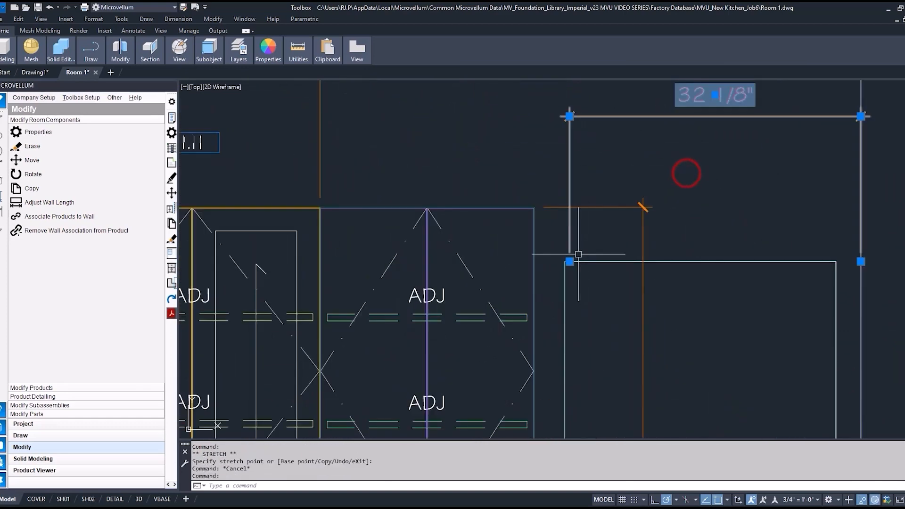
pyautogui.click(569, 262)
pyautogui.click(533, 206)
pyautogui.scroll(-4, 555, 221)
pyautogui.press('Escape')
# - Shorten the countertop outline in the elevation so that it ends at the side of the tall oven cabinet
pyautogui.scroll(-2, 612, 195)
pyautogui.scroll(6, 473, 350)
pyautogui.click(450, 261)
pyautogui.click(420, 274)
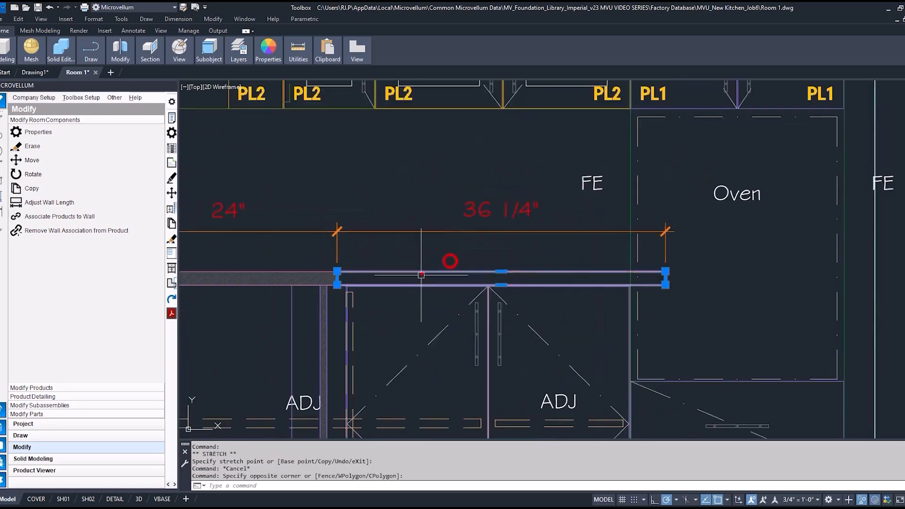
pyautogui.scroll(4, 653, 272)
pyautogui.click(682, 287)
pyautogui.click(595, 287)
pyautogui.press('Escape')
pyautogui.scroll(-8, 516, 228)
pyautogui.moveTo(372, 279); pyautogui.dragTo(384, 268, button='middle')
pyautogui.scroll(-3, 306, 318)
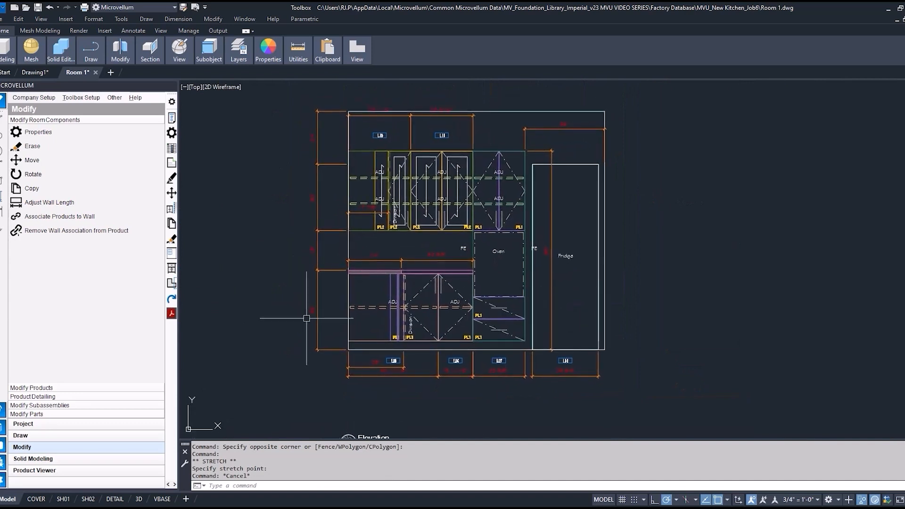
pyautogui.moveTo(301, 346); pyautogui.dragTo(375, 344, button='middle')
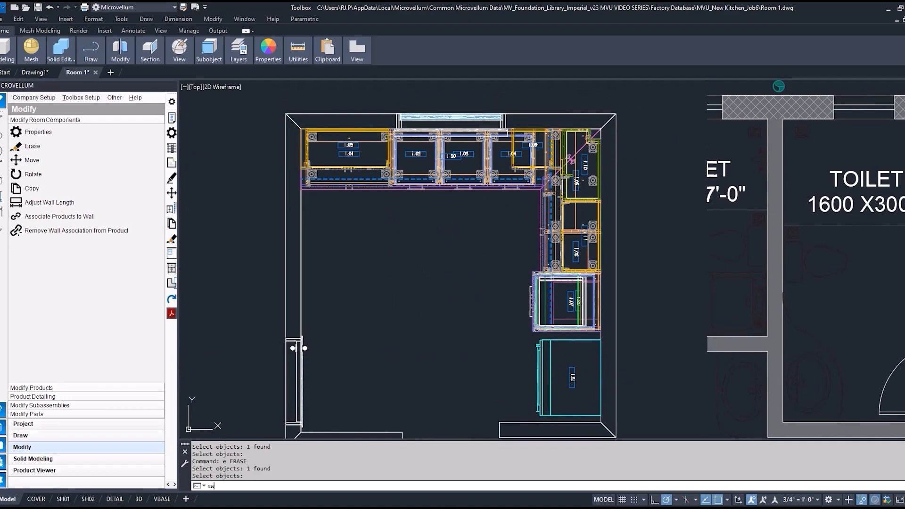
# - Switch to the southwest 3D view around upper cabinet 1.08 and start drawing CM-07_Molding by picking points
pyautogui.press('Return')
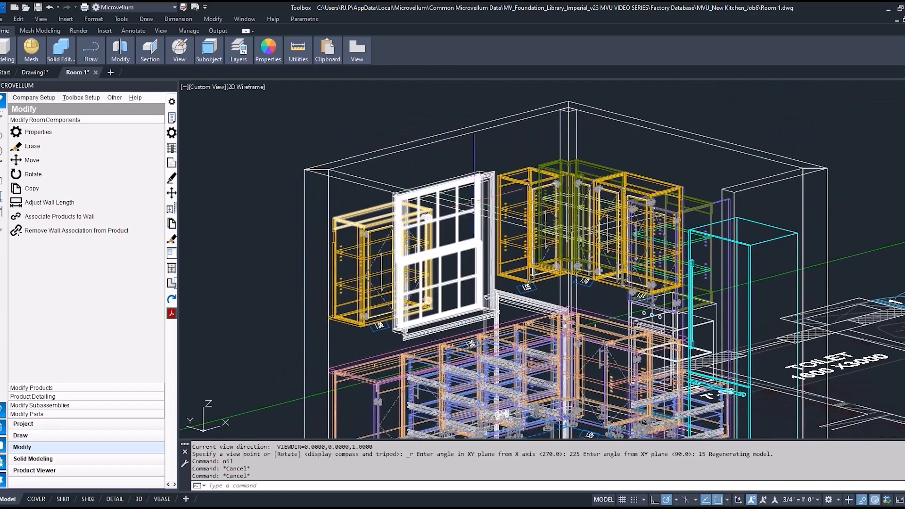
pyautogui.scroll(2, 433, 222)
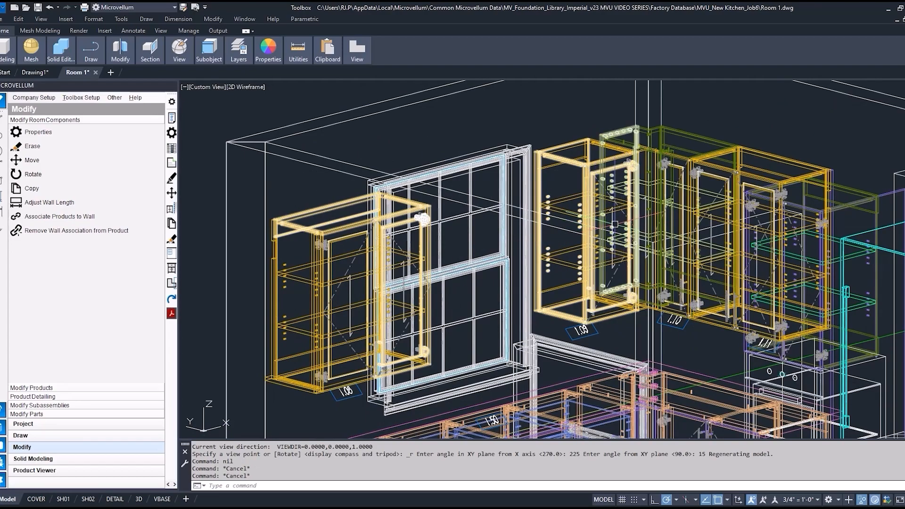
pyautogui.keyDown('shift'); pyautogui.moveTo(566, 217); pyautogui.dragTo(542, 237, button='middle'); pyautogui.keyUp('shift')
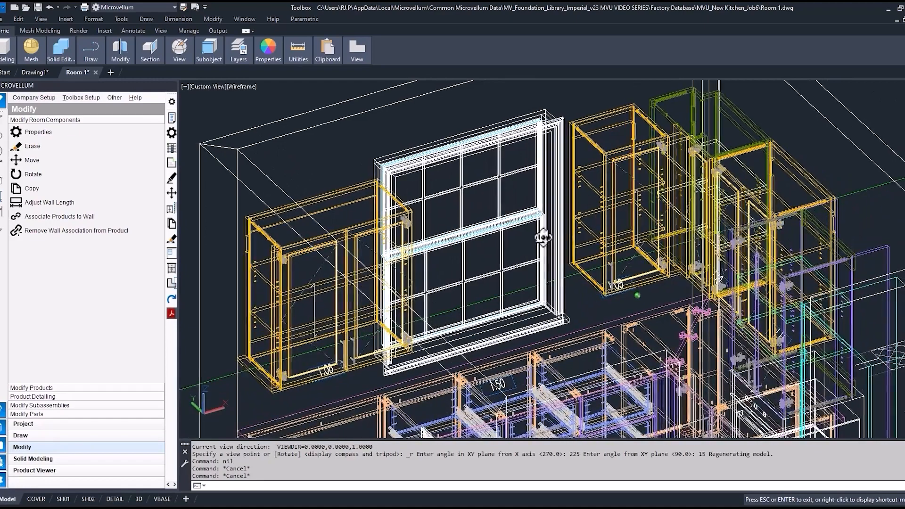
pyautogui.press('Escape')
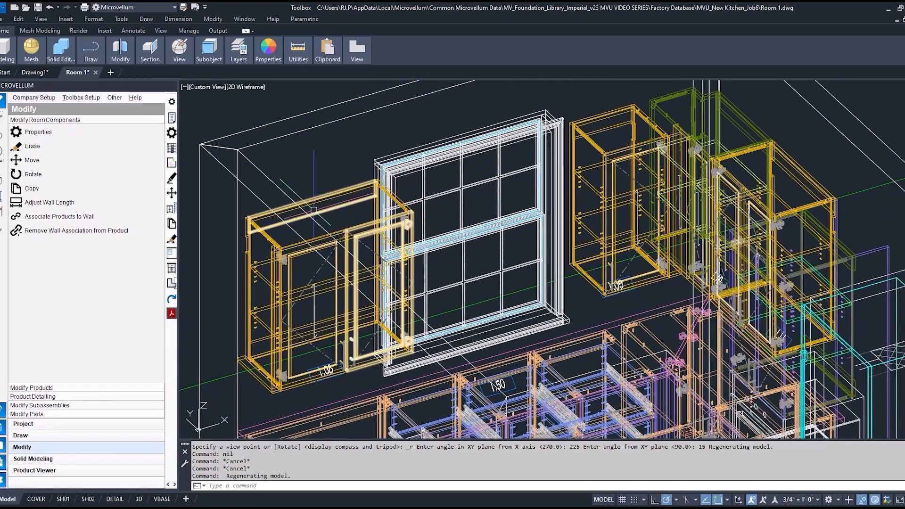
pyautogui.moveTo(300, 216); pyautogui.dragTo(422, 172, button='middle')
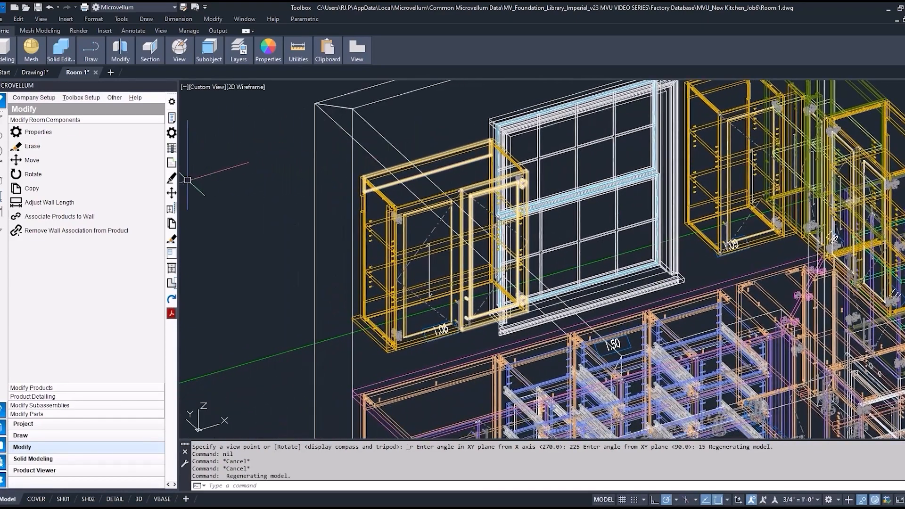
pyautogui.click(45, 435)
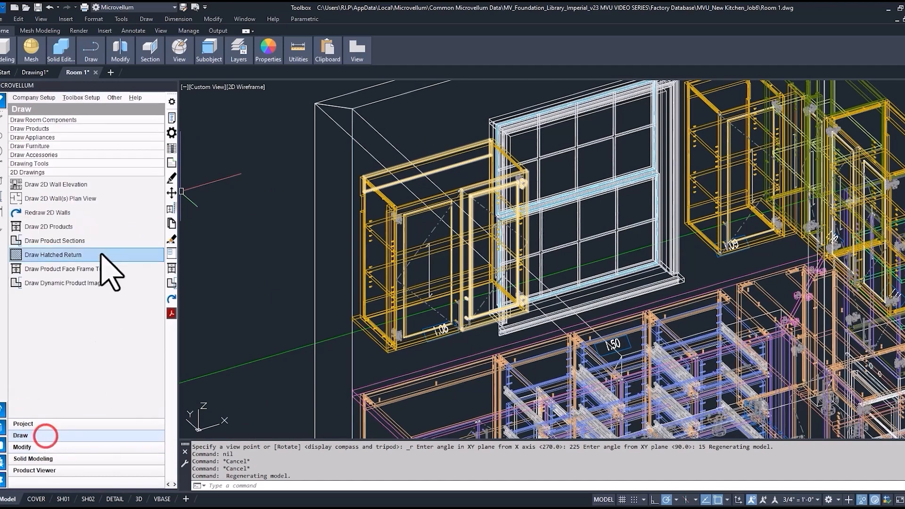
pyautogui.click(81, 121)
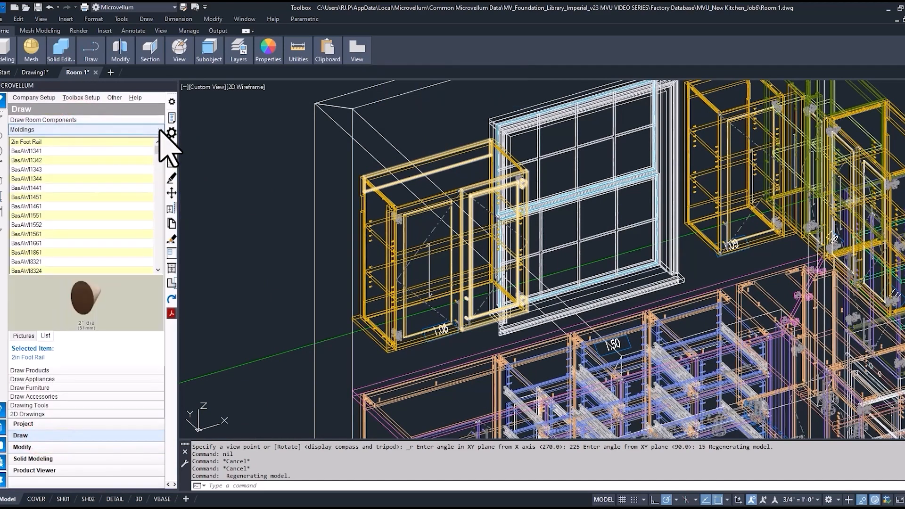
pyautogui.moveTo(158, 134); pyautogui.dragTo(159, 191)
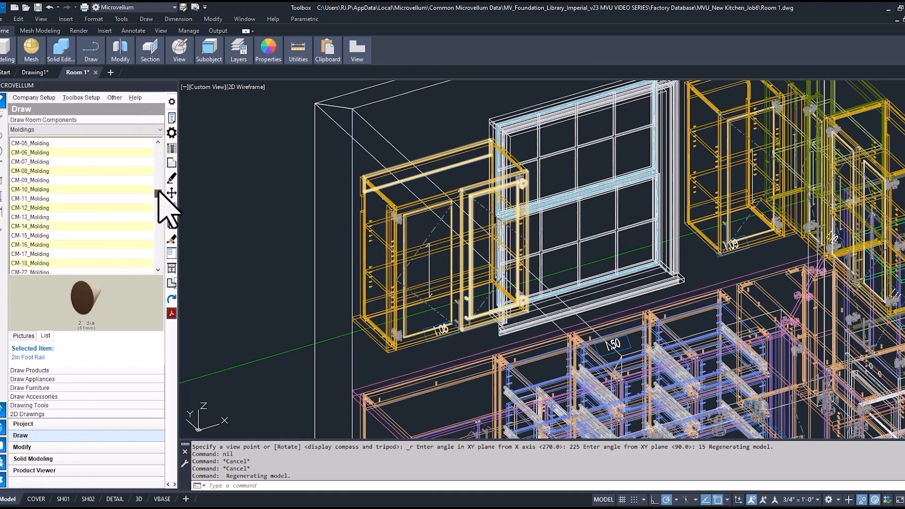
pyautogui.click(53, 162)
pyautogui.rightClick(54, 162)
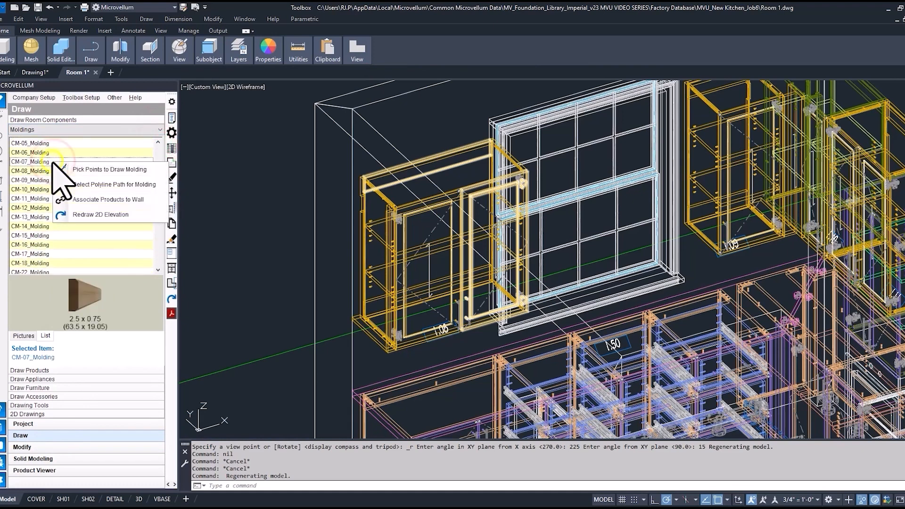
pyautogui.click(106, 169)
# - Run the molding path along the front of upper cabinet 1.08 from corner to corner, about 34.6" long
pyautogui.scroll(5, 377, 202)
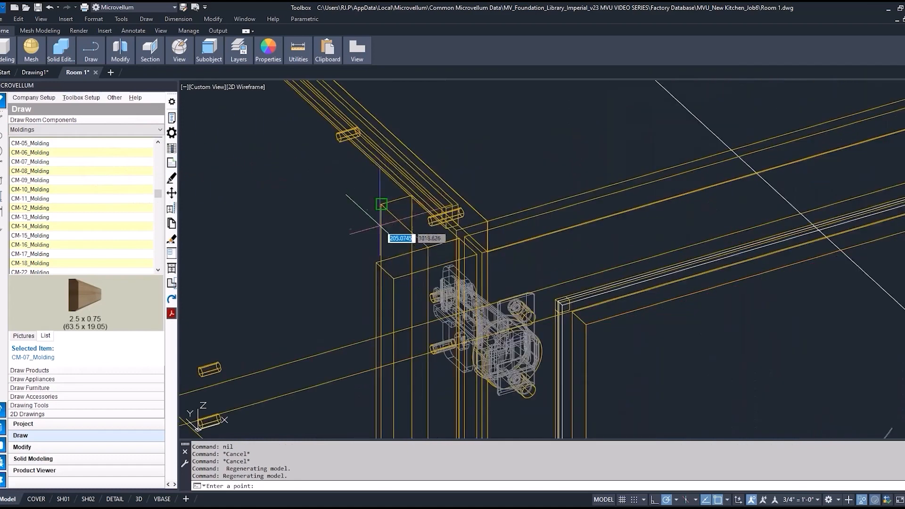
pyautogui.scroll(3, 400, 267)
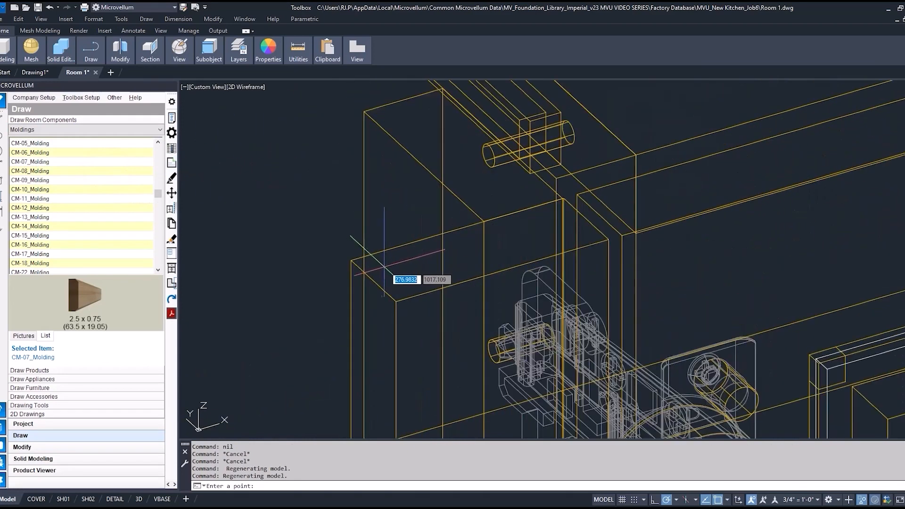
pyautogui.click(351, 260)
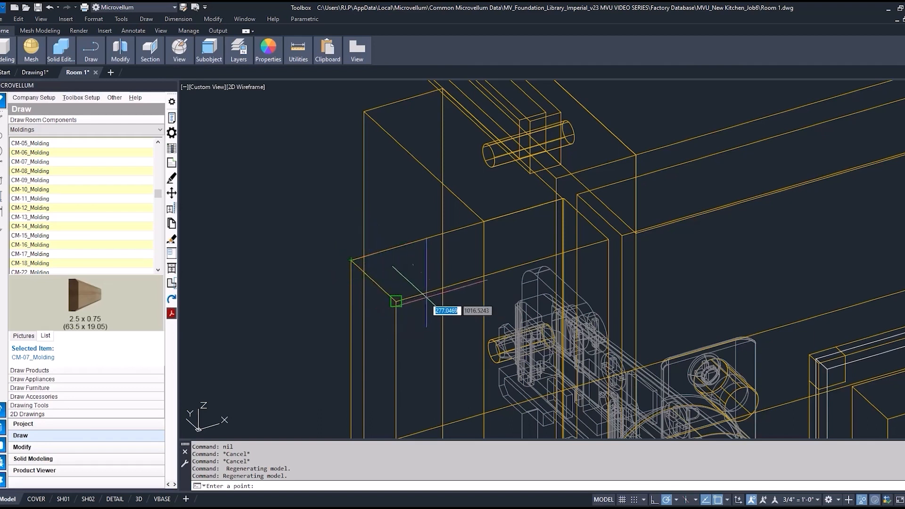
pyautogui.click(351, 260)
pyautogui.scroll(-6, 351, 260)
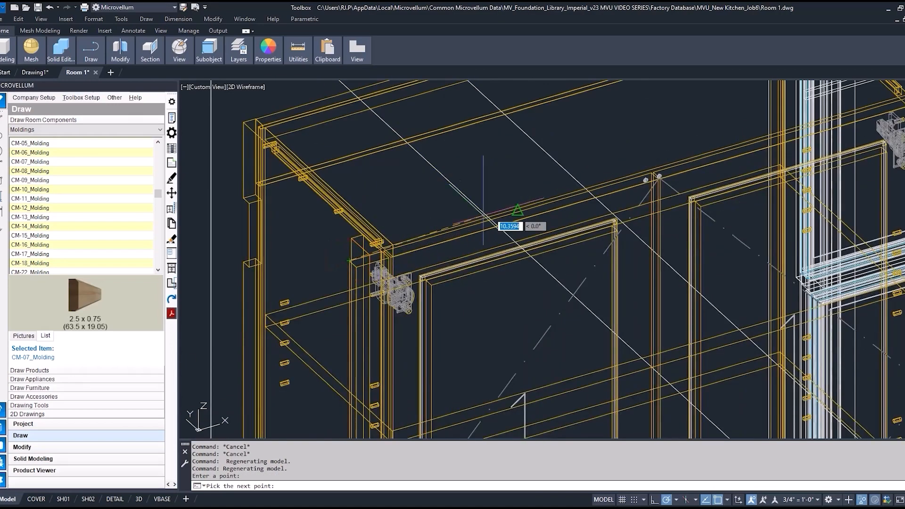
pyautogui.moveTo(507, 206); pyautogui.dragTo(291, 315, button='middle')
pyautogui.scroll(5, 700, 207)
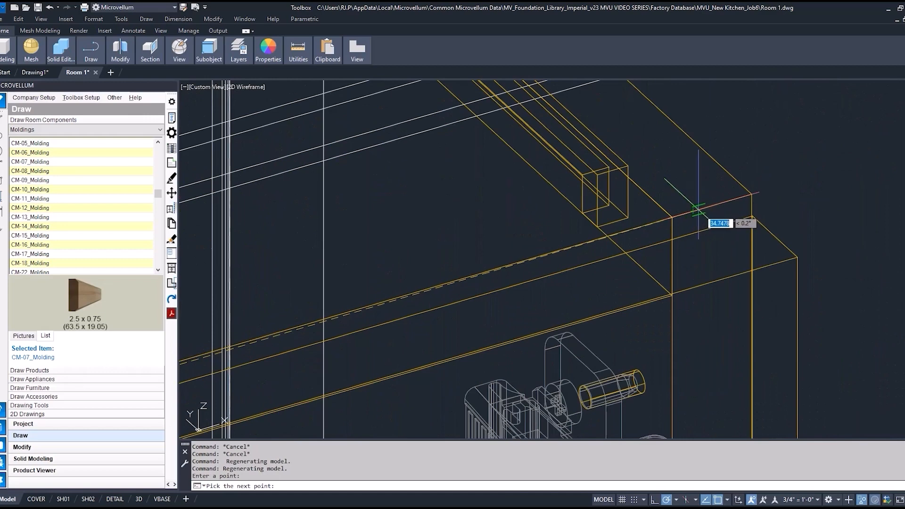
pyautogui.scroll(4, 700, 221)
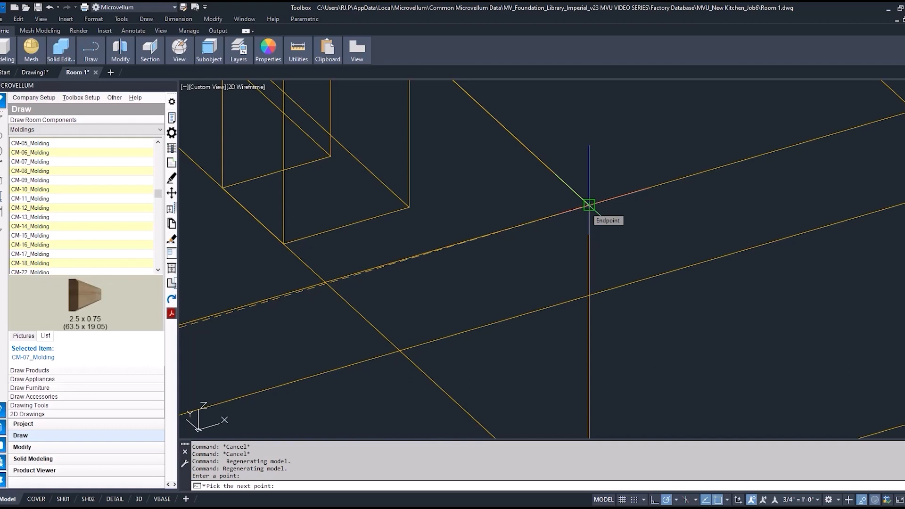
pyautogui.scroll(-3, 588, 205)
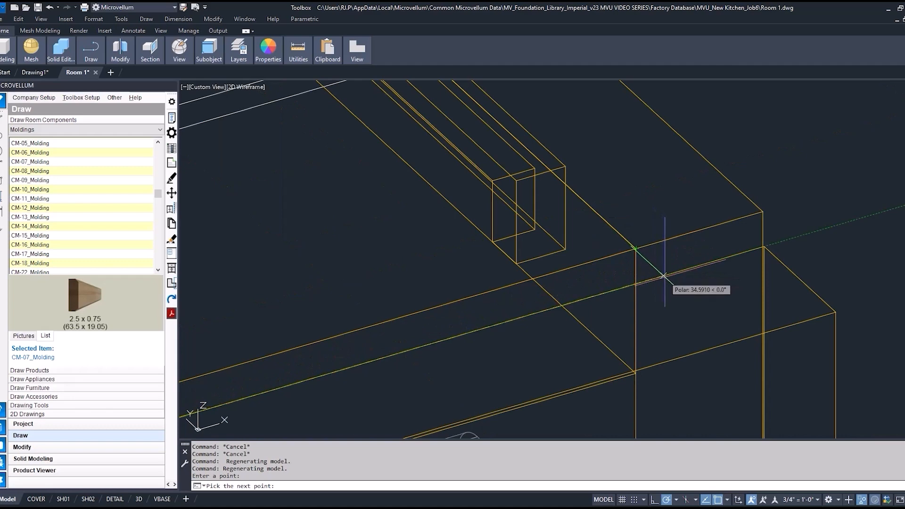
pyautogui.click(664, 277)
# - Return the molding path along the cabinet side to the wall and draw it at height 90, adding each segment to the project
pyautogui.scroll(-6, 664, 277)
pyautogui.moveTo(554, 163); pyautogui.dragTo(596, 210, button='middle')
pyautogui.scroll(-2, 595, 209)
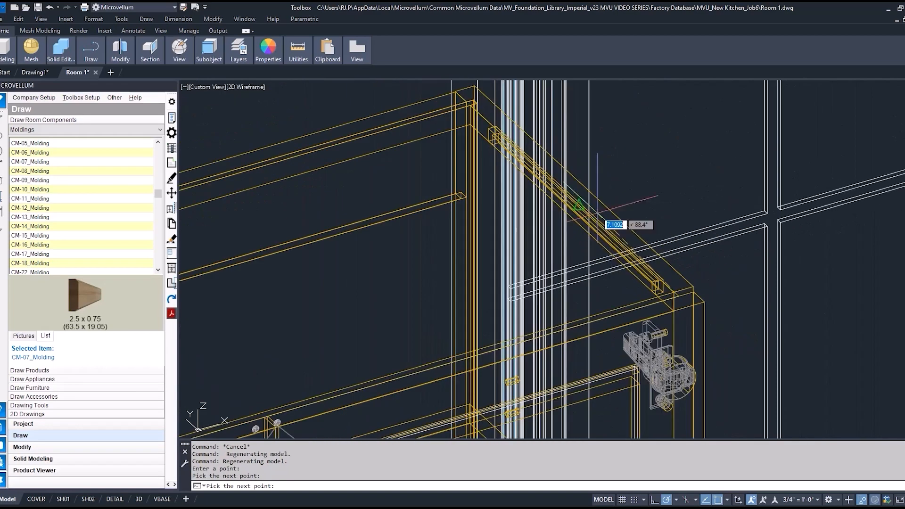
pyautogui.scroll(2, 452, 89)
pyautogui.scroll(-2, 468, 142)
pyautogui.click(469, 155)
pyautogui.press('Return')
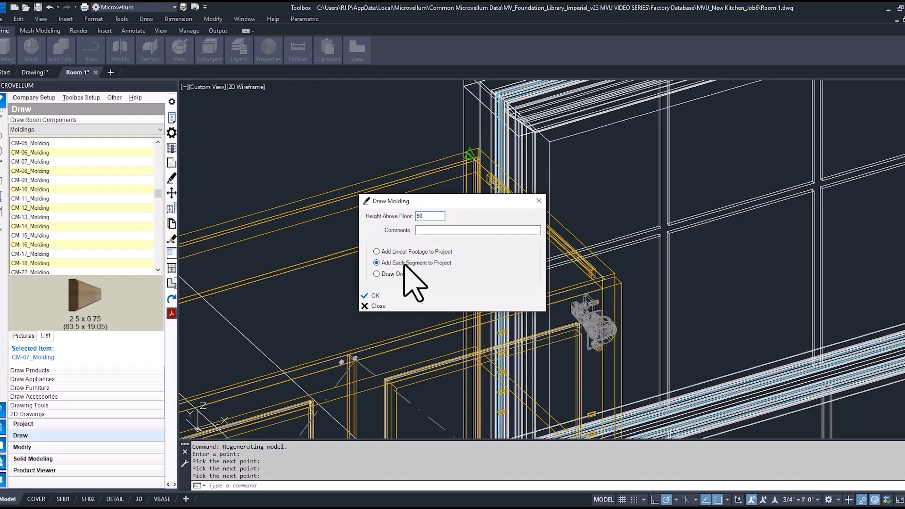
pyautogui.click(377, 296)
# - Inspect the moldings on the upper cabinets in 3D and return to the top plan view
pyautogui.moveTo(380, 303)
pyautogui.keyDown('shift'); pyautogui.mouseDown(button='middle')
pyautogui.moveTo(426, 252)
pyautogui.moveTo(417, 252)
pyautogui.moveTo(535, 261)
pyautogui.moveTo(509, 267)
pyautogui.mouseUp(button='middle'); pyautogui.keyUp('shift')
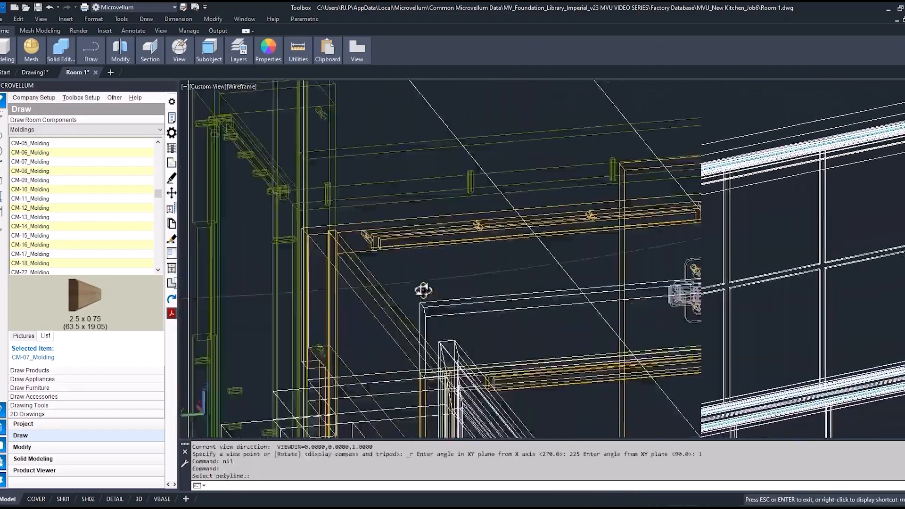
pyautogui.keyDown('shift'); pyautogui.moveTo(424, 289); pyautogui.dragTo(285, 286, button='middle'); pyautogui.keyUp('shift')
pyautogui.write('upl')
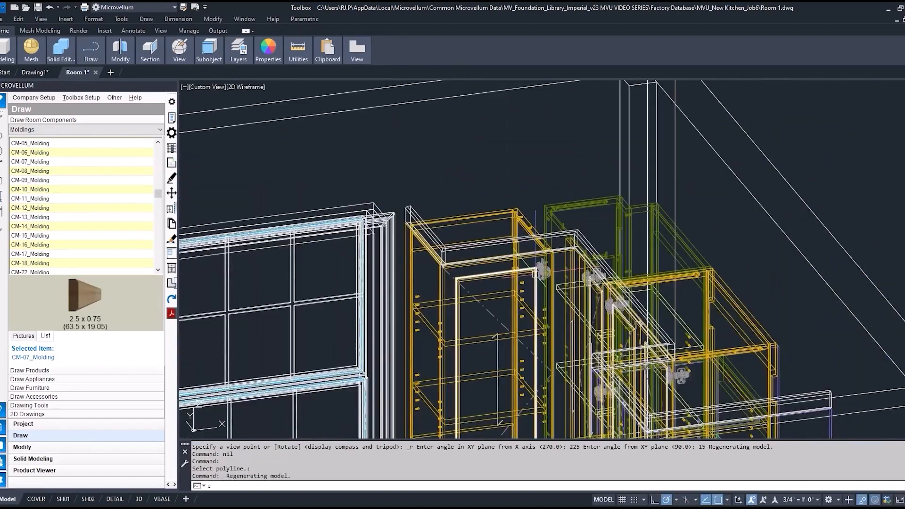
pyautogui.press('Return')
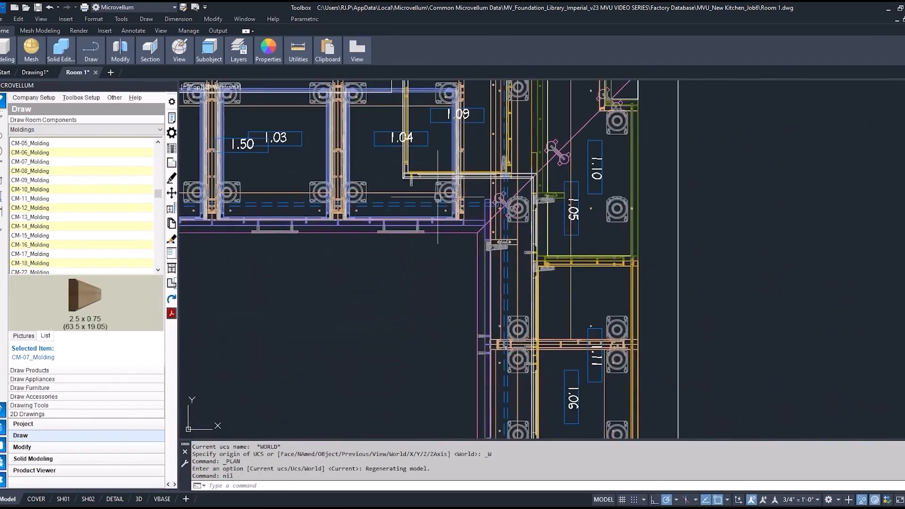
# - Apply the Conceptual visual style and examine the molding around the top of the tall oven cabinet from above and in 3D
pyautogui.click(225, 89)
pyautogui.click(256, 121)
pyautogui.scroll(5, 535, 178)
pyautogui.scroll(-7, 500, 302)
pyautogui.moveTo(486, 387); pyautogui.dragTo(485, 168, button='middle')
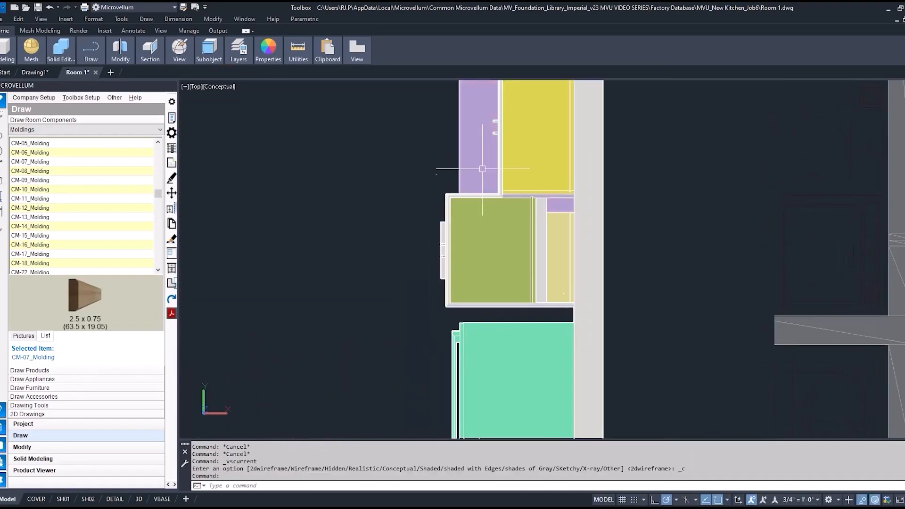
pyautogui.scroll(5, 454, 193)
pyautogui.moveTo(431, 387); pyautogui.dragTo(445, 216, button='middle')
pyautogui.keyDown('shift'); pyautogui.moveTo(432, 366); pyautogui.dragTo(453, 331, button='middle'); pyautogui.keyUp('shift')
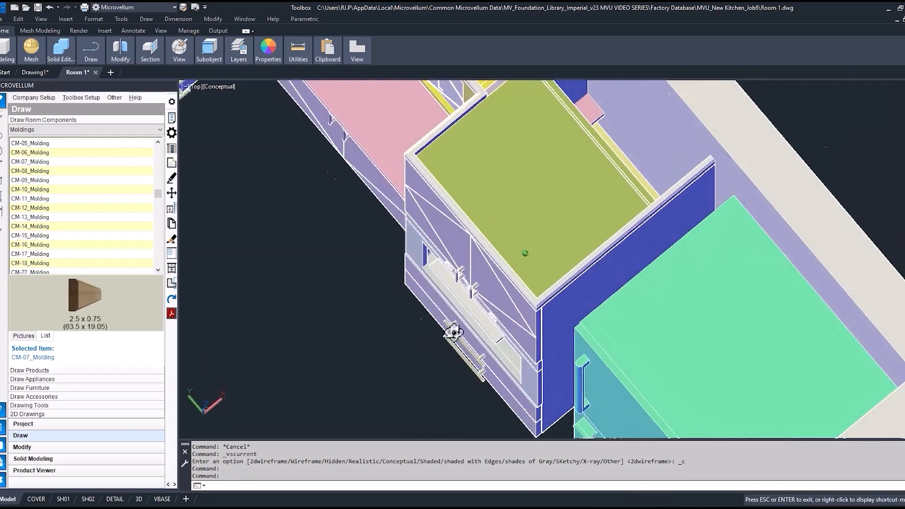
pyautogui.keyDown('shift'); pyautogui.moveTo(453, 331); pyautogui.dragTo(459, 287, button='middle'); pyautogui.keyUp('shift')
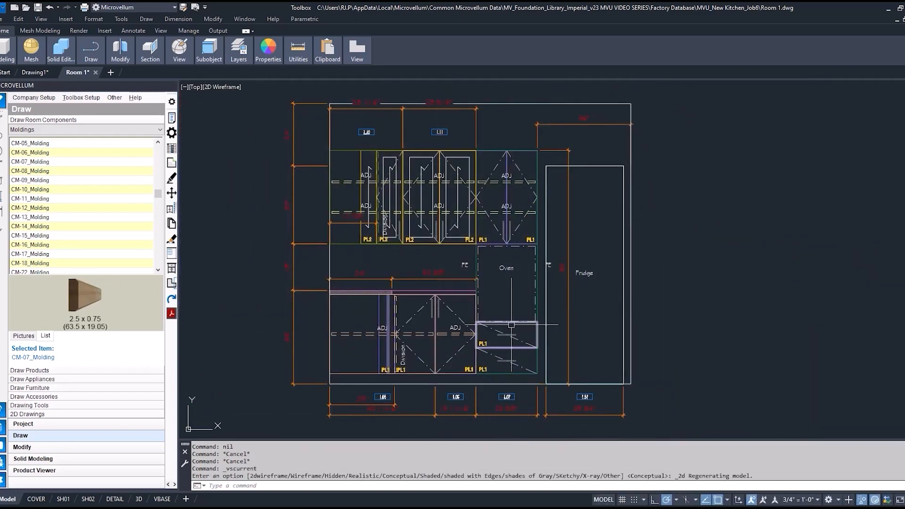
# - Draw a circle with a radius of about 1.35" on the lower drawer front of the tall oven cabinet in the elevation
pyautogui.scroll(4, 518, 365)
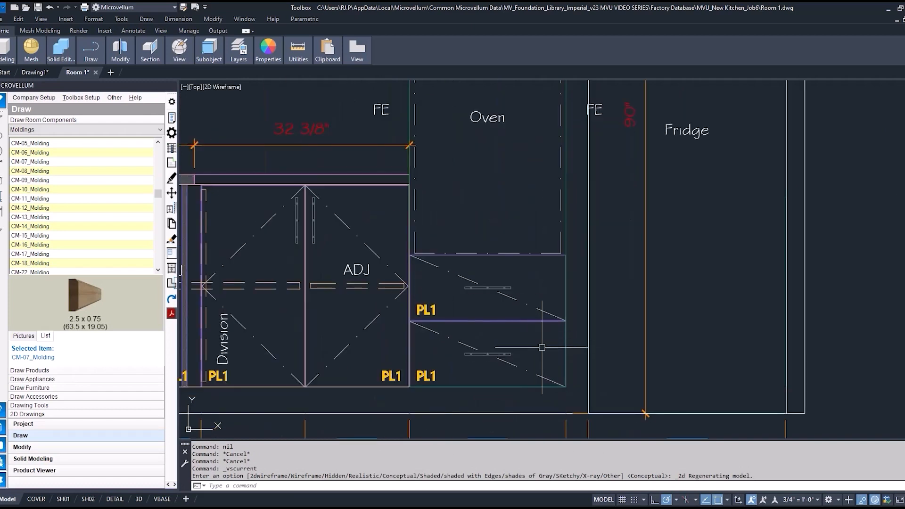
pyautogui.write('c')
pyautogui.press('Return')
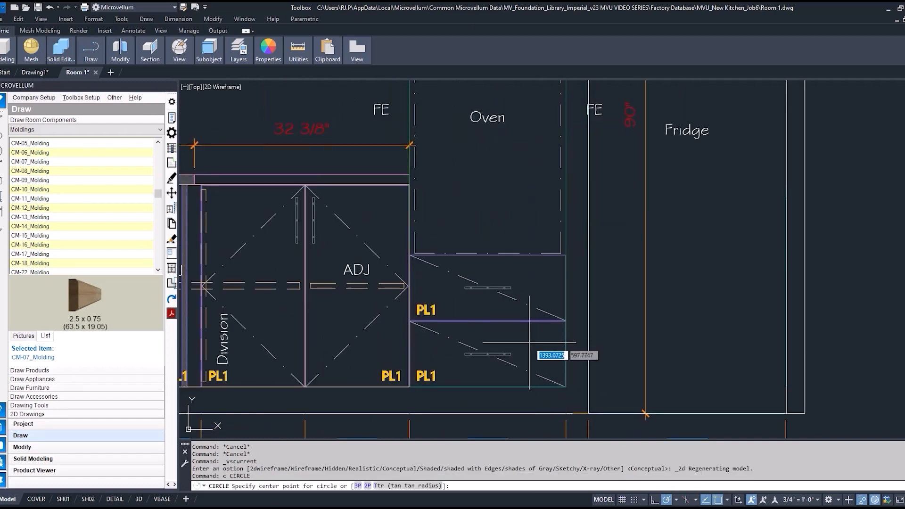
pyautogui.scroll(4, 537, 349)
pyautogui.click(536, 349)
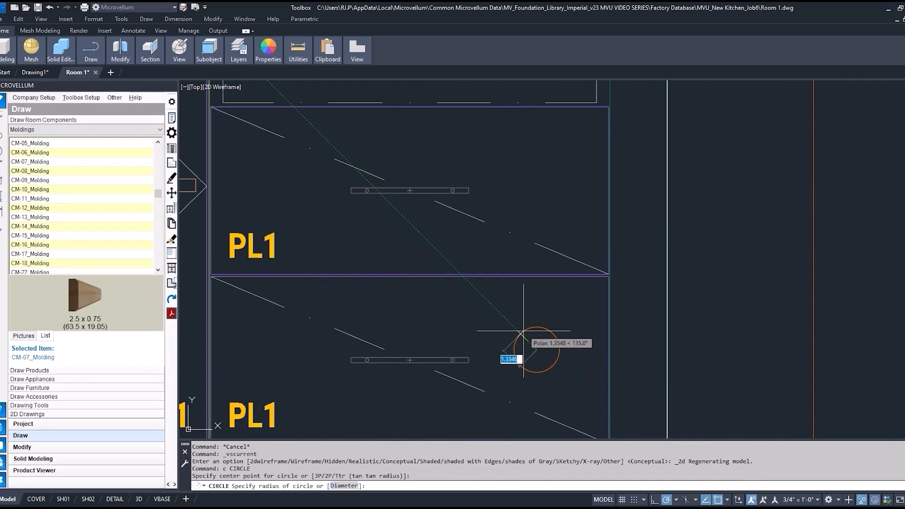
pyautogui.click(521, 332)
pyautogui.scroll(-2, 495, 309)
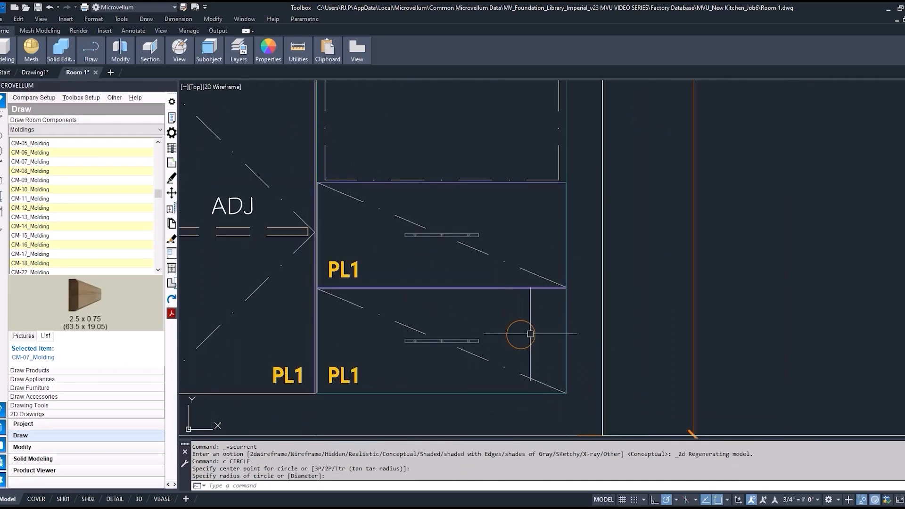
# - Move the circle horizontally about 7.33" to the left, onto the handle of the lower drawer front
pyautogui.scroll(-2, 523, 332)
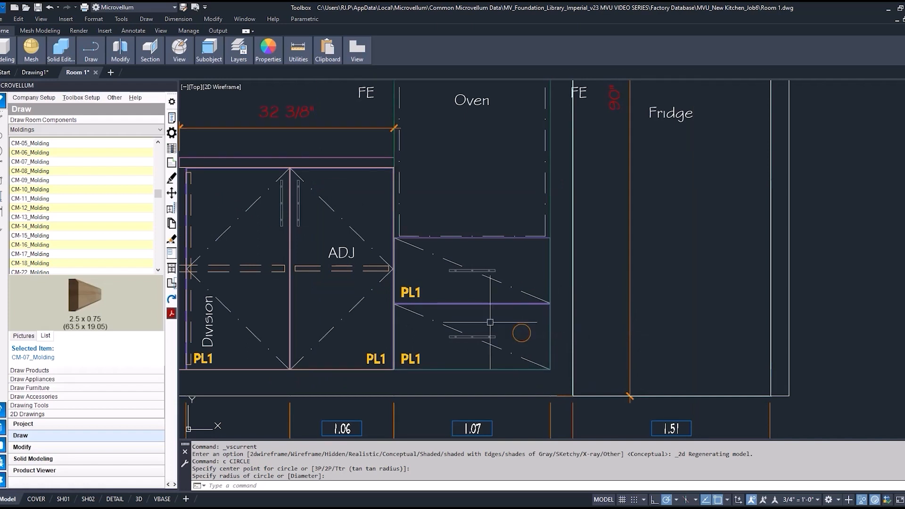
pyautogui.write('m')
pyautogui.press('space')
pyautogui.click(518, 324)
pyautogui.scroll(4, 517, 325)
pyautogui.rightClick(515, 318)
pyautogui.click(519, 310)
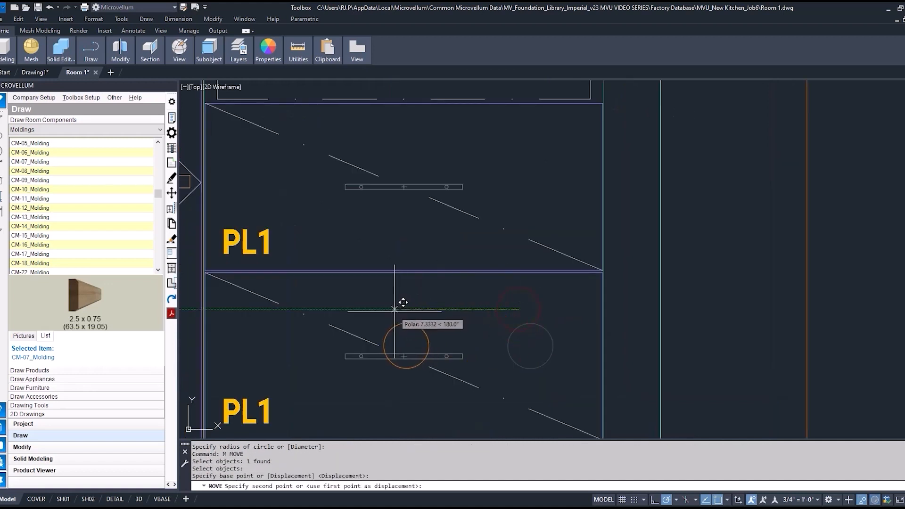
pyautogui.click(395, 310)
pyautogui.scroll(-4, 394, 309)
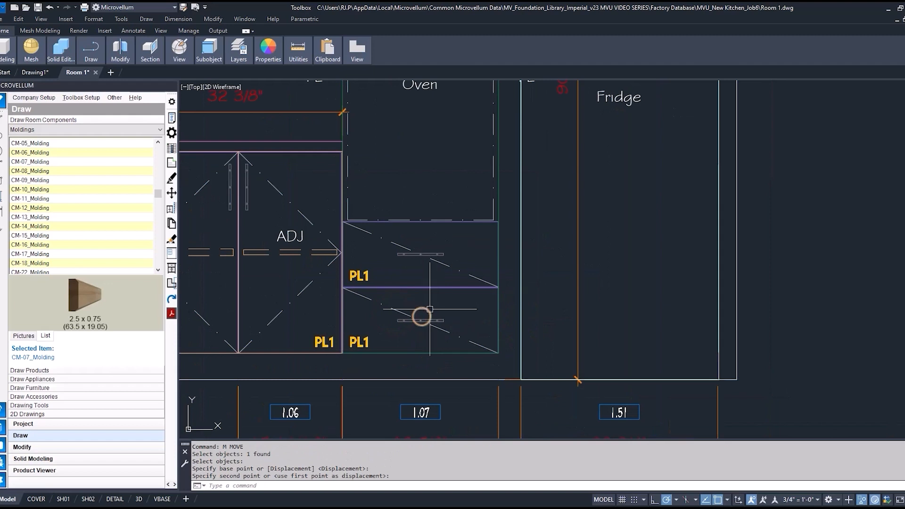
# - Change the circle's linetype to DASHED and deselect it
pyautogui.click(429, 309)
pyautogui.rightClick(429, 313)
pyautogui.click(470, 294)
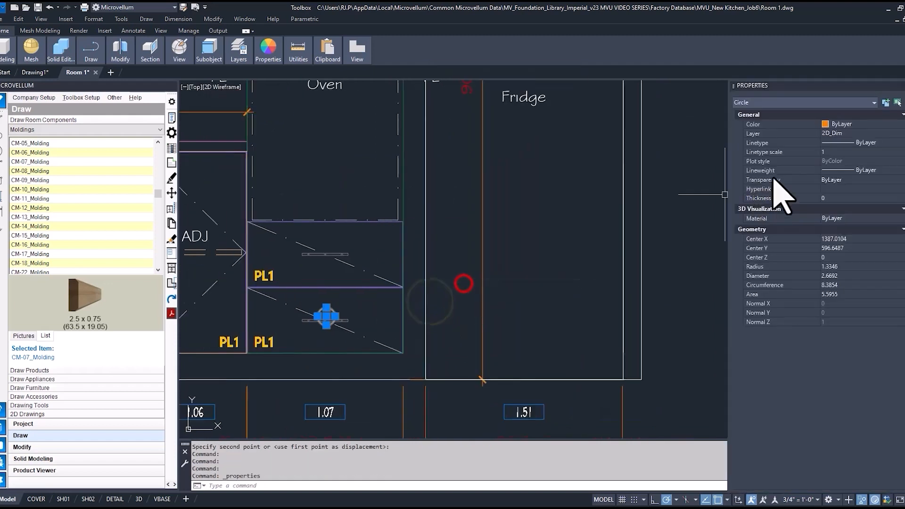
pyautogui.click(830, 142)
pyautogui.click(866, 220)
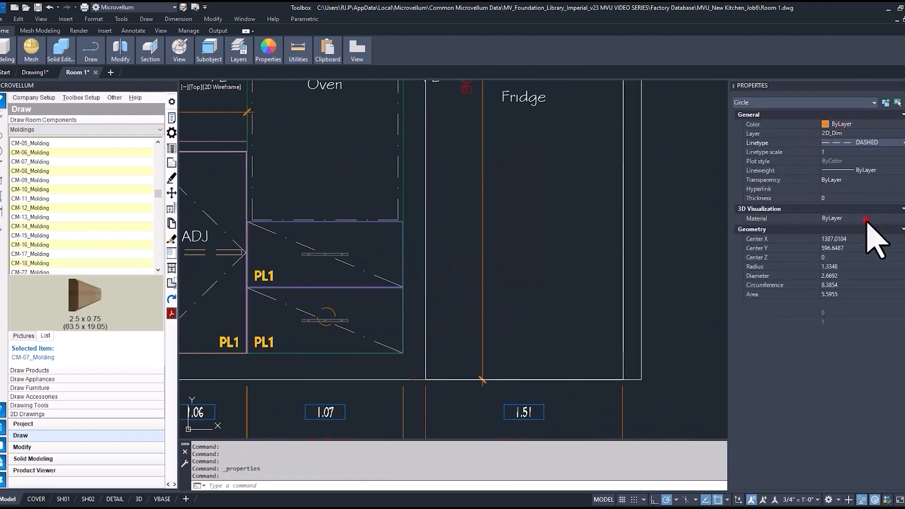
pyautogui.press('Escape')
pyautogui.press('Escape')
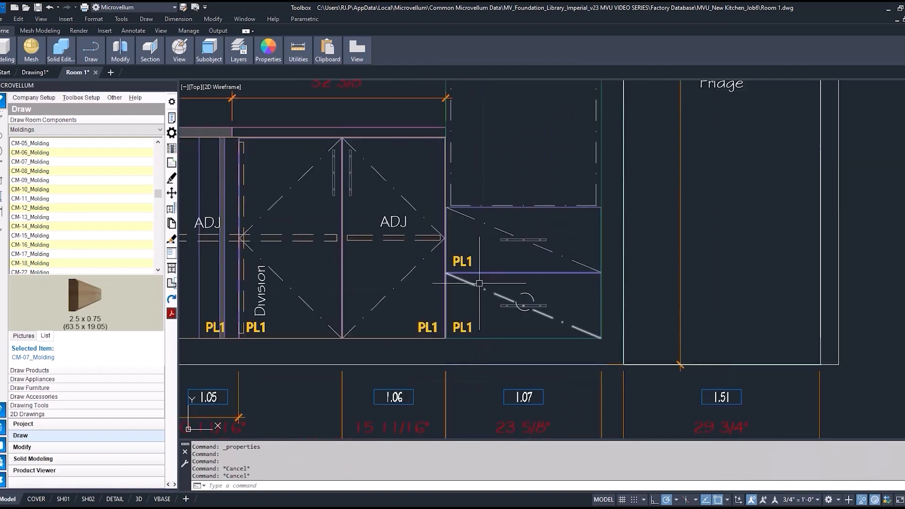
# - Return to the kitchen model and display it in a southwest isometric 3D view
pyautogui.scroll(-8, 462, 278)
pyautogui.moveTo(384, 259)
pyautogui.mouseDown(button='middle')
pyautogui.moveTo(470, 301)
pyautogui.moveTo(504, 302)
pyautogui.mouseUp(button='middle')
pyautogui.scroll(-4, 503, 301)
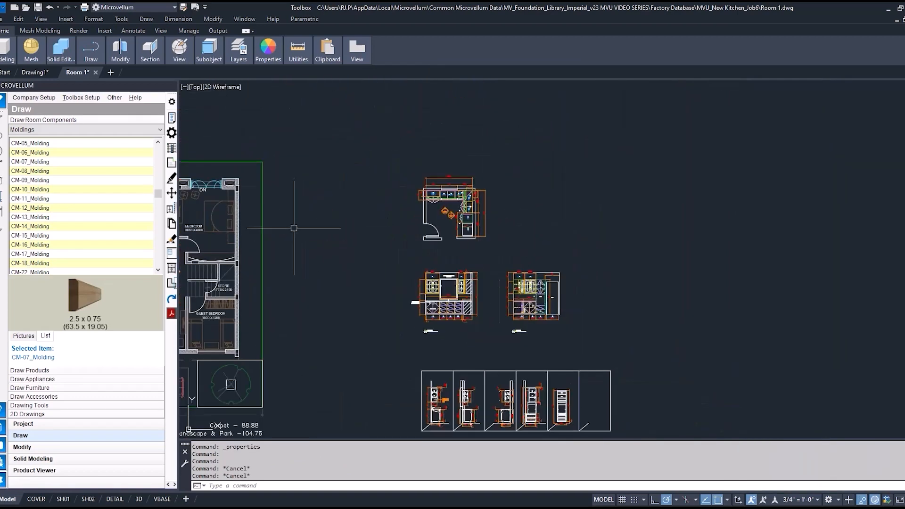
pyautogui.moveTo(295, 226); pyautogui.dragTo(609, 270, button='middle')
pyautogui.scroll(8, 422, 267)
pyautogui.write('sw')
pyautogui.press('Return')
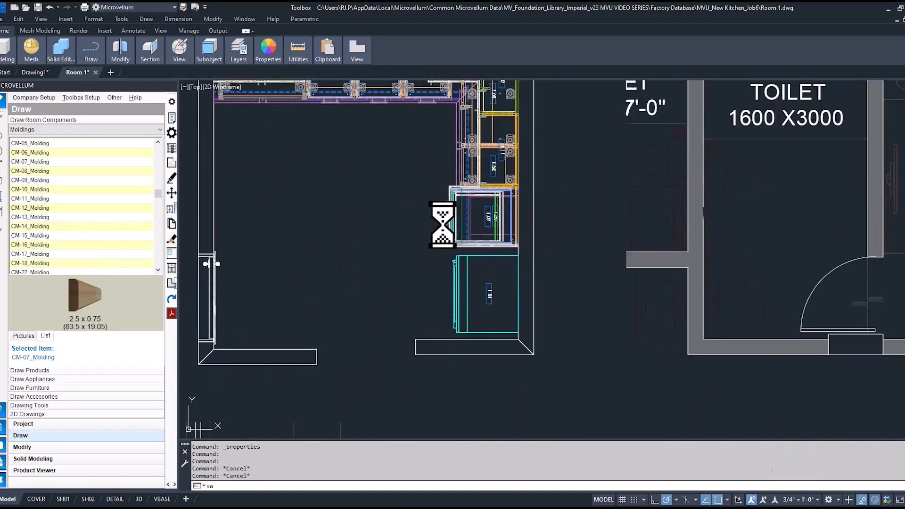
pyautogui.scroll(8, 288, 291)
pyautogui.moveTo(297, 293); pyautogui.dragTo(434, 370, button='middle')
# - Isolate the tall oven cabinet so its lower drawers can be worked on separately
pyautogui.press('Escape')
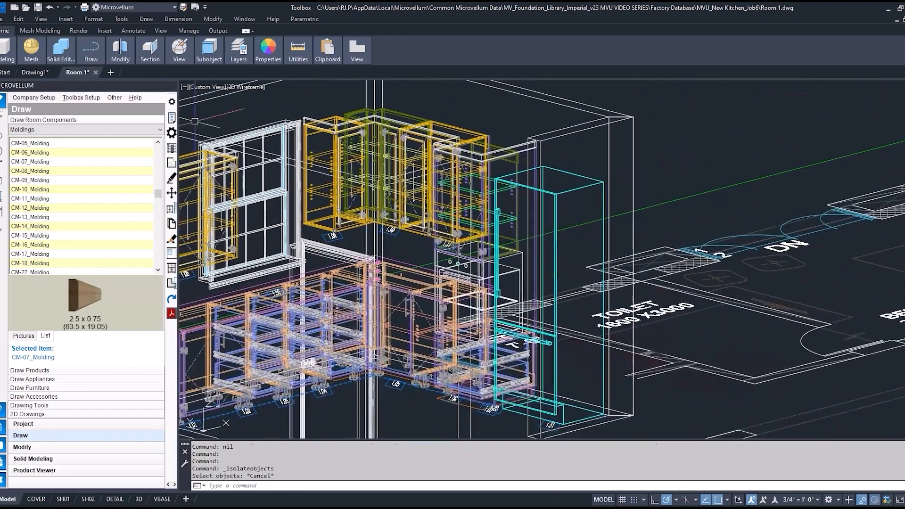
pyautogui.click(117, 97)
pyautogui.click(129, 107)
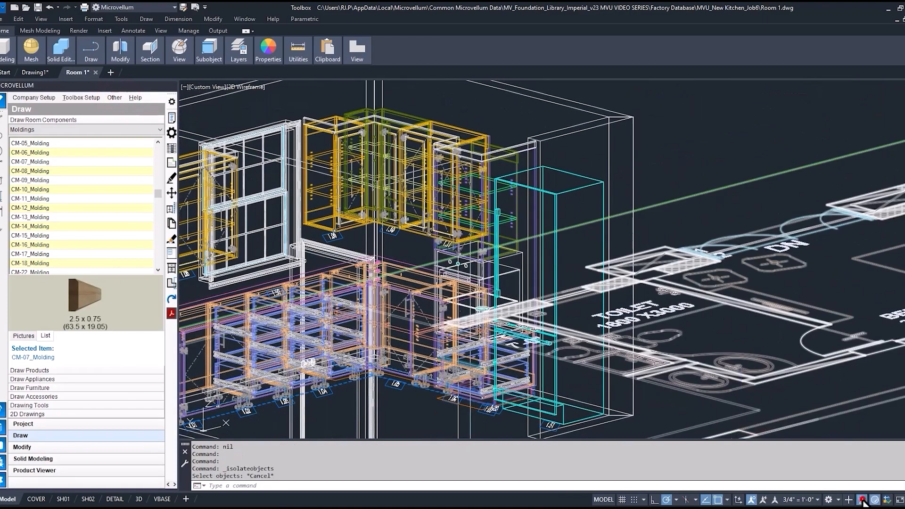
pyautogui.click(862, 499)
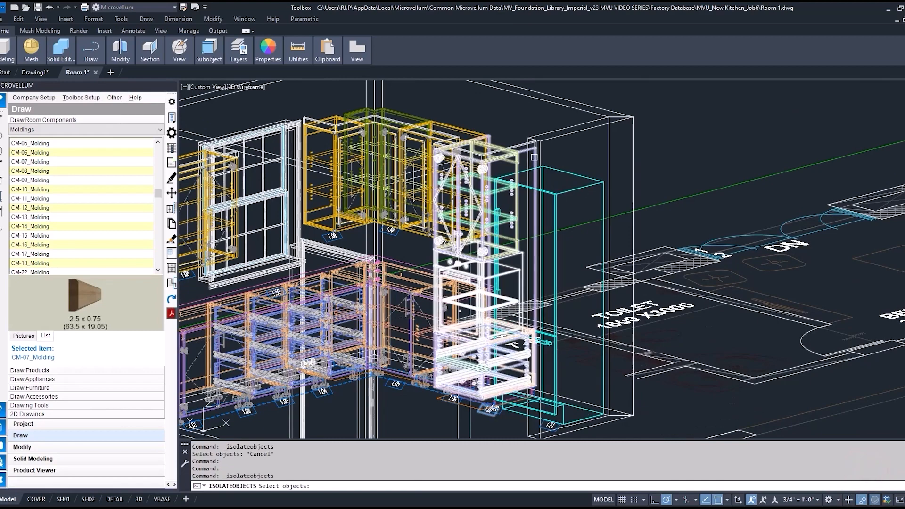
pyautogui.click(534, 157)
pyautogui.press('Return')
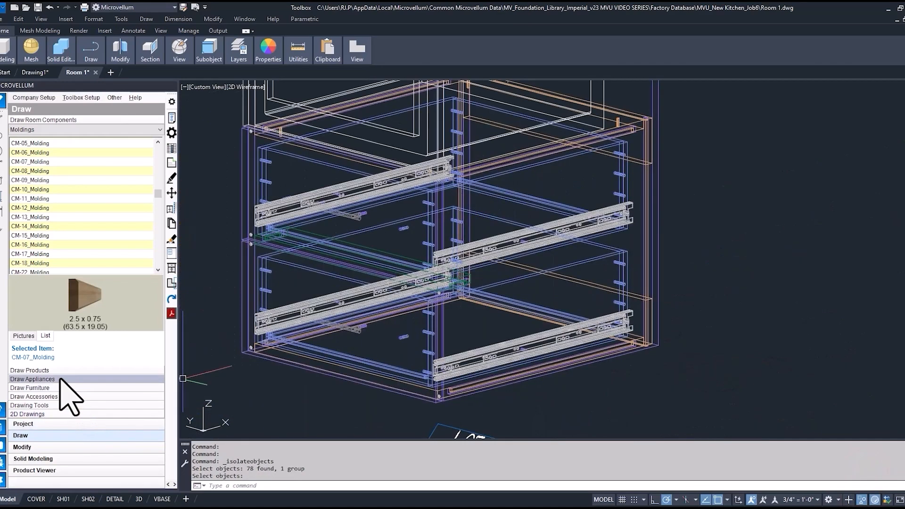
# - Open the parent Component Drawers subassembly prompts for the lower drawer box of the oven cabinet
pyautogui.click(40, 447)
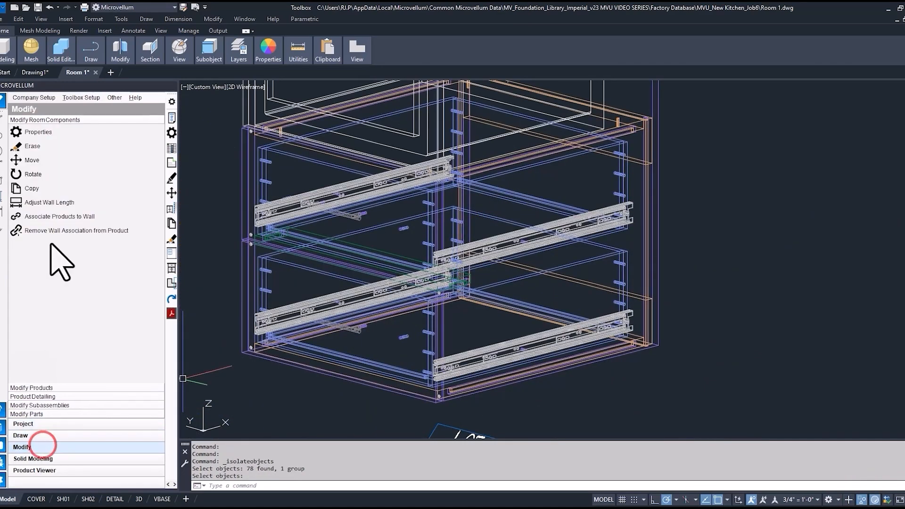
pyautogui.click(47, 405)
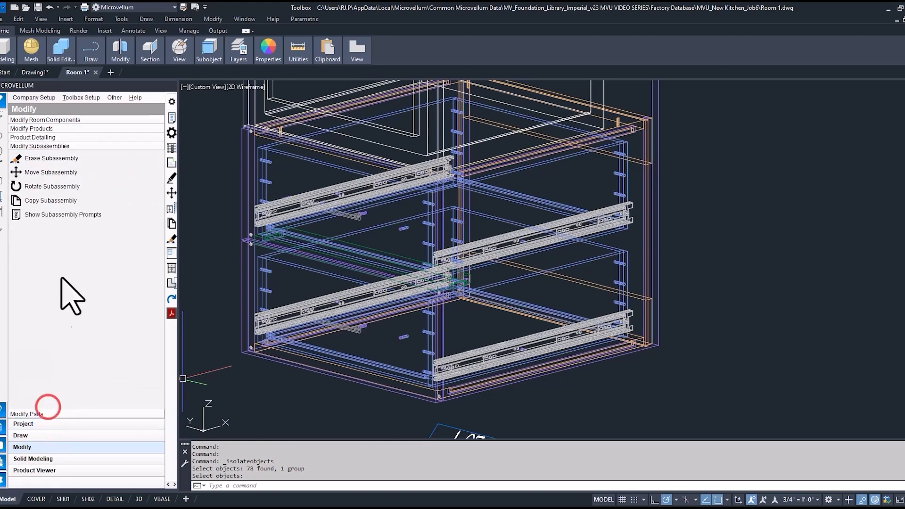
pyautogui.click(65, 216)
pyautogui.click(611, 247)
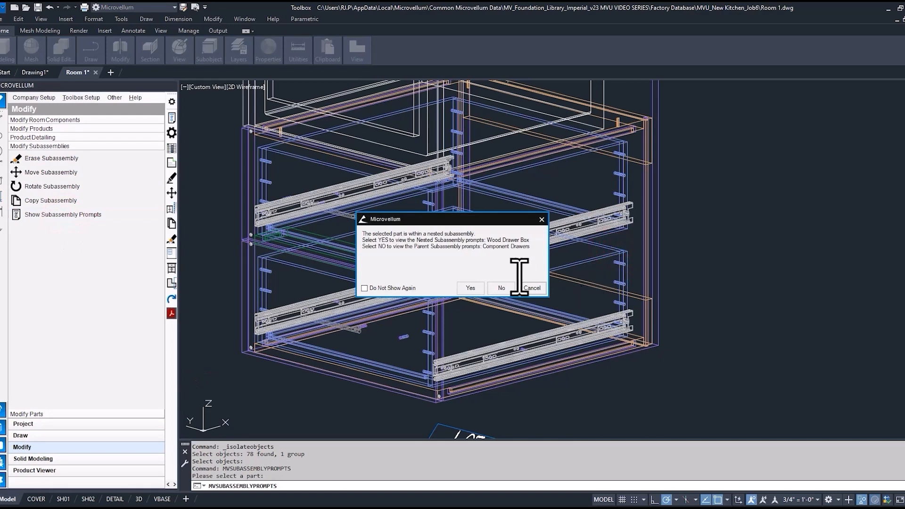
pyautogui.click(498, 286)
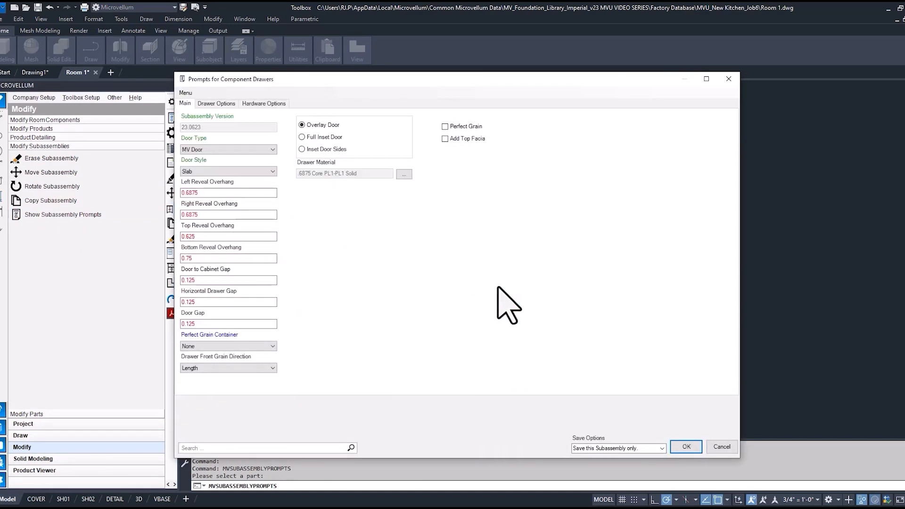
# - Enable Edit Drawer Box Sizes, set the Bottom Drawer Box Depth formula to =Depth-4, and save the drawer subassembly
pyautogui.click(216, 103)
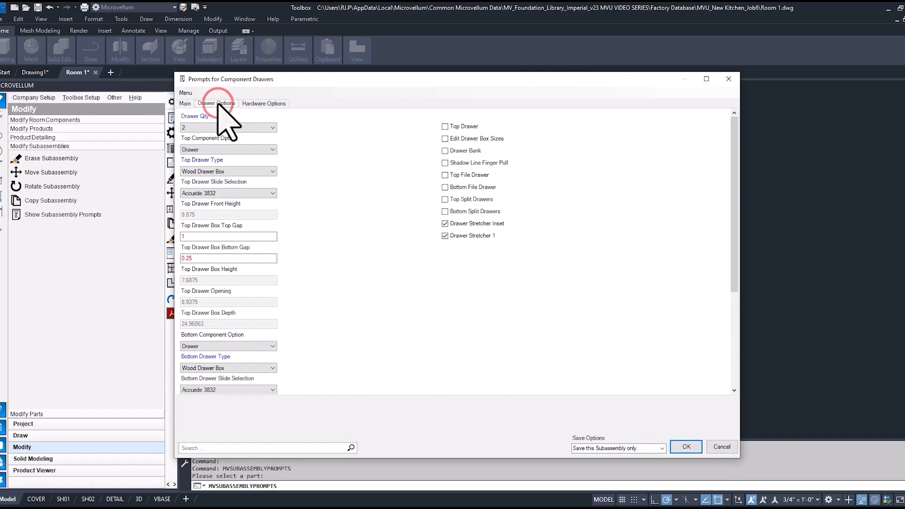
pyautogui.click(444, 138)
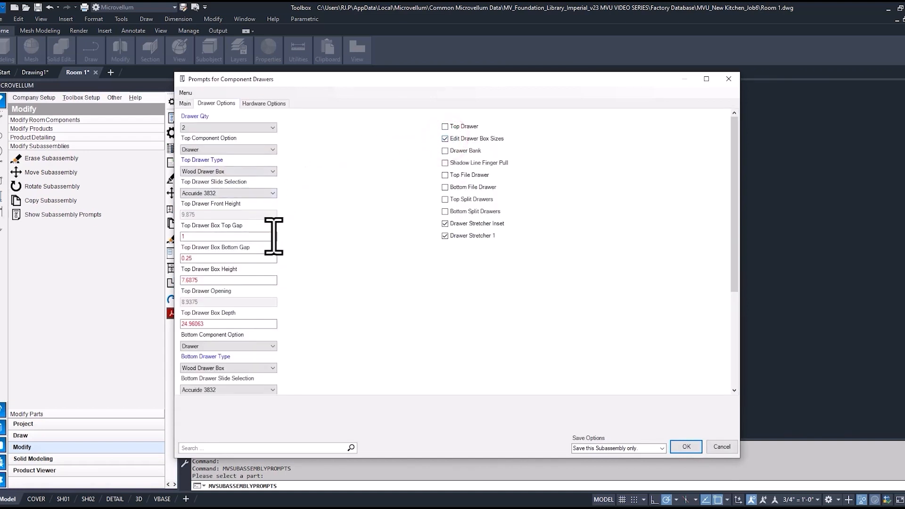
pyautogui.scroll(-3, 271, 293)
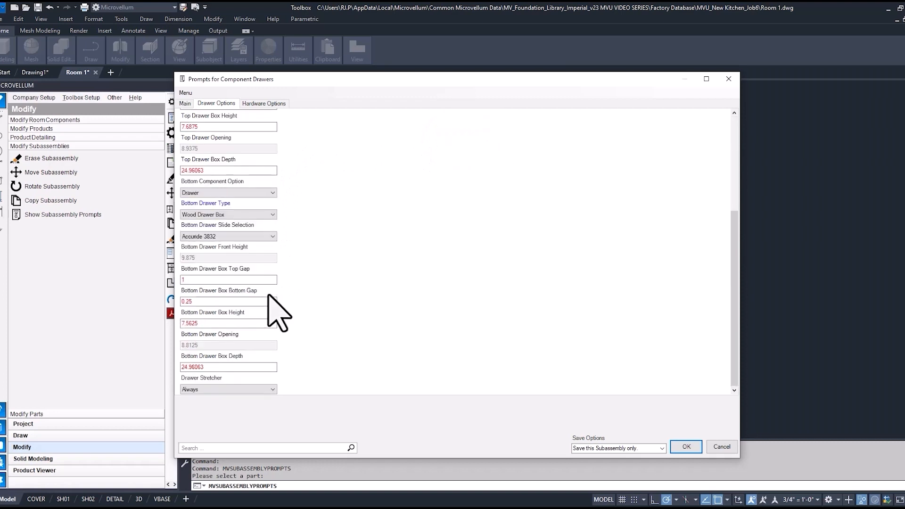
pyautogui.doubleClick(245, 366)
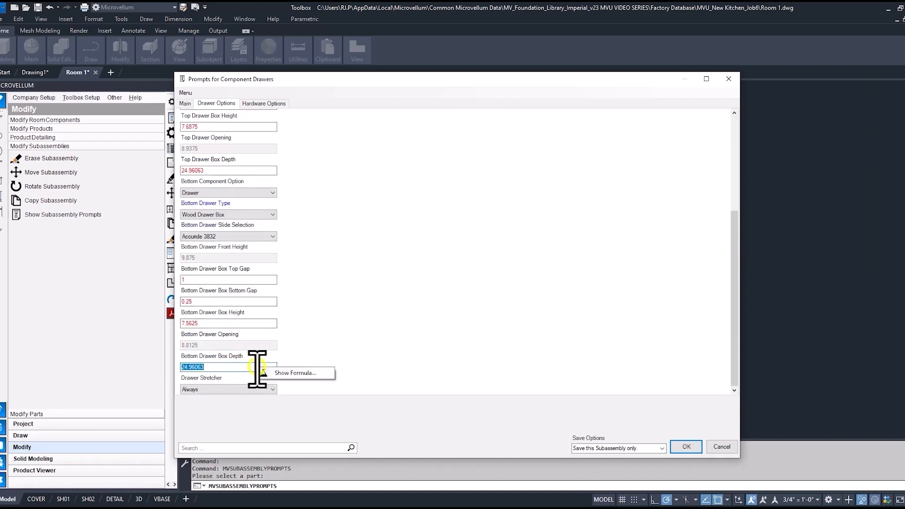
pyautogui.click(295, 373)
pyautogui.click(232, 177)
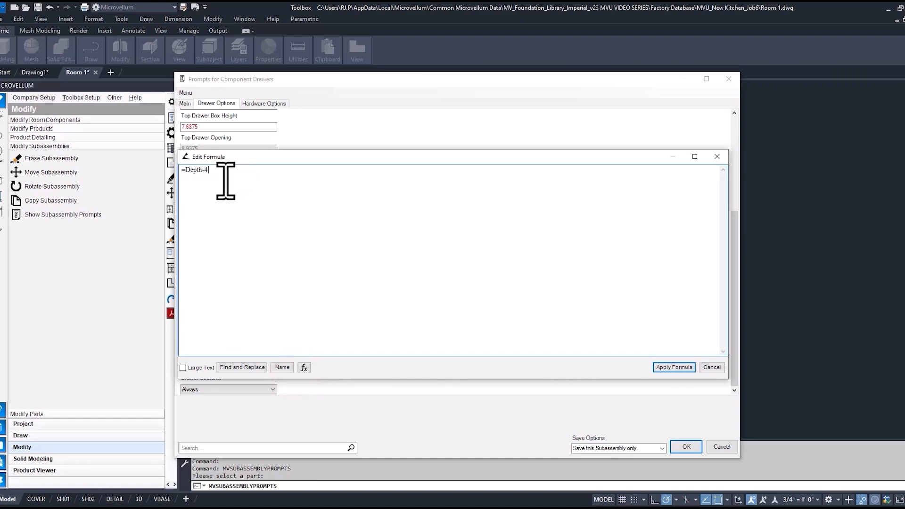
pyautogui.click(673, 367)
pyautogui.click(686, 446)
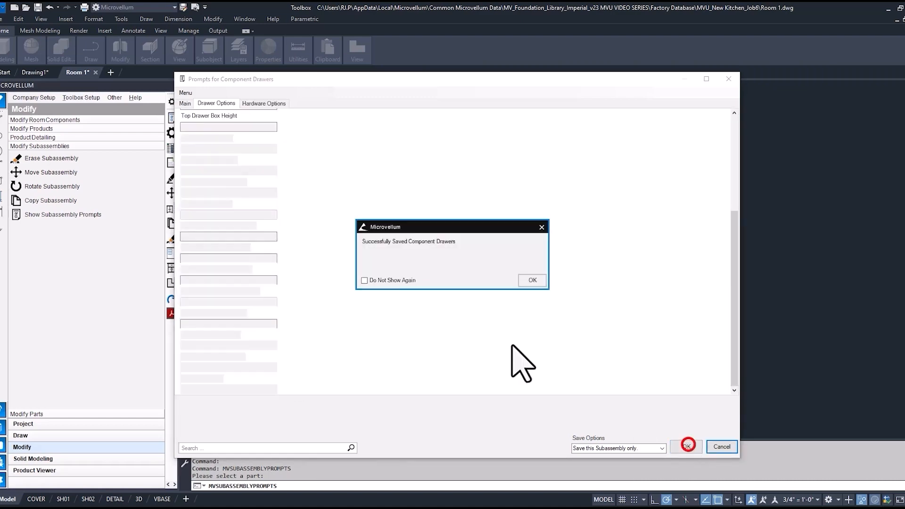
pyautogui.press('Return')
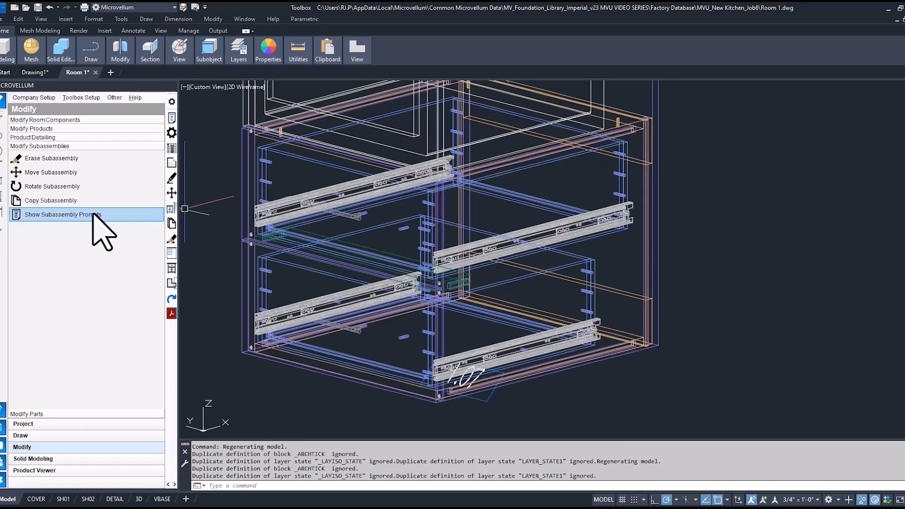
# - Enable Rear Cutout in the nested Wood Drawer Box prompts of the lower drawer and save it to the current row
pyautogui.click(91, 213)
pyautogui.click(592, 263)
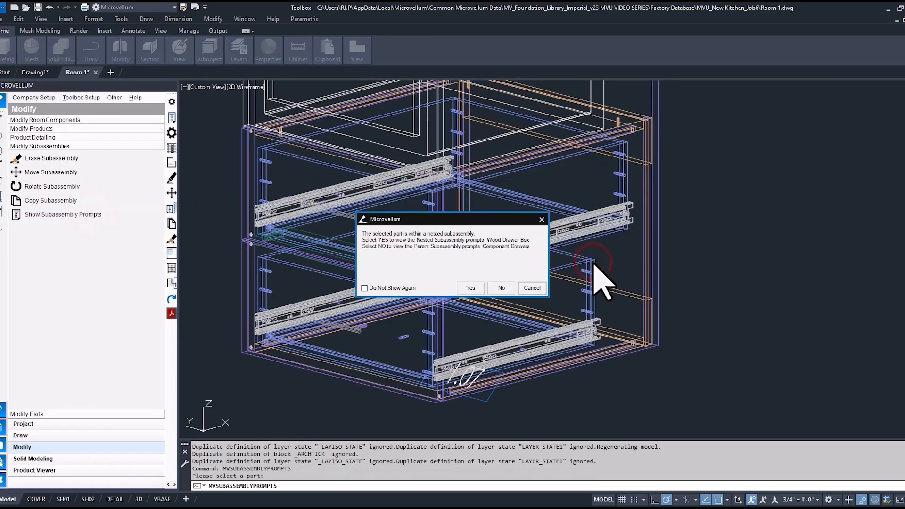
pyautogui.click(471, 287)
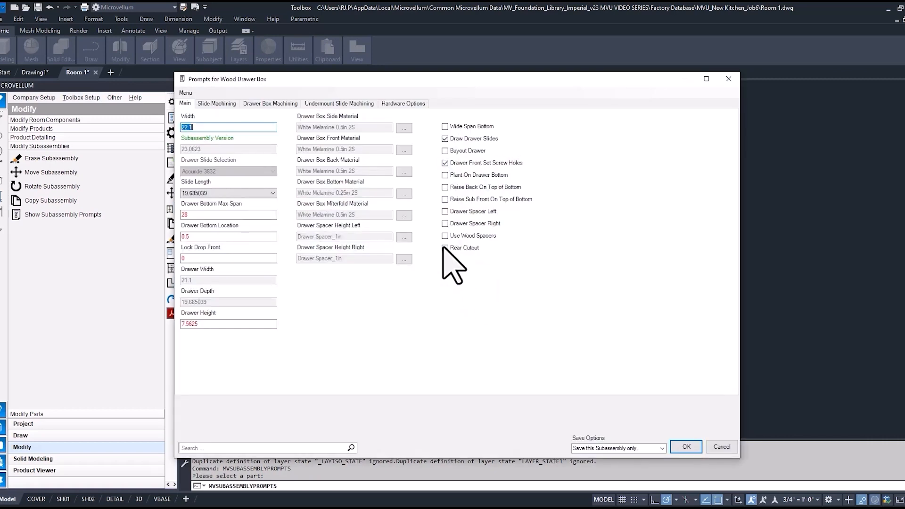
pyautogui.click(445, 247)
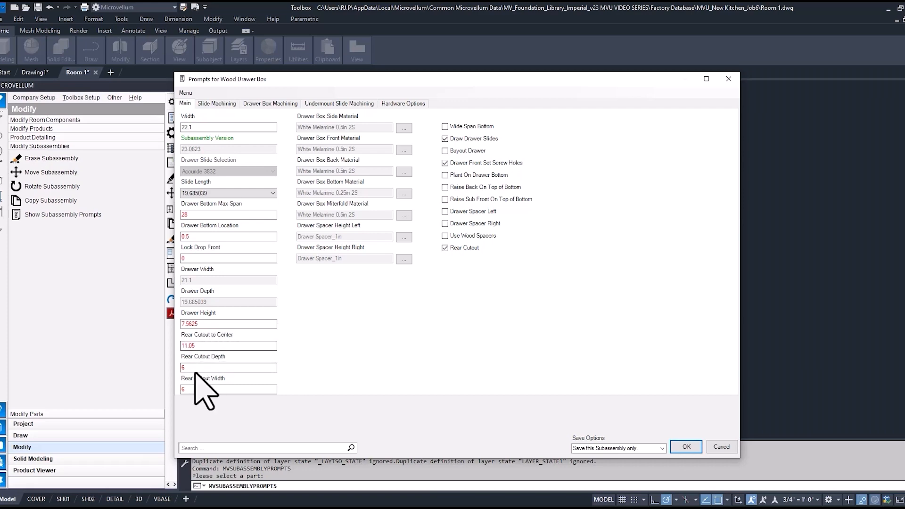
pyautogui.click(686, 446)
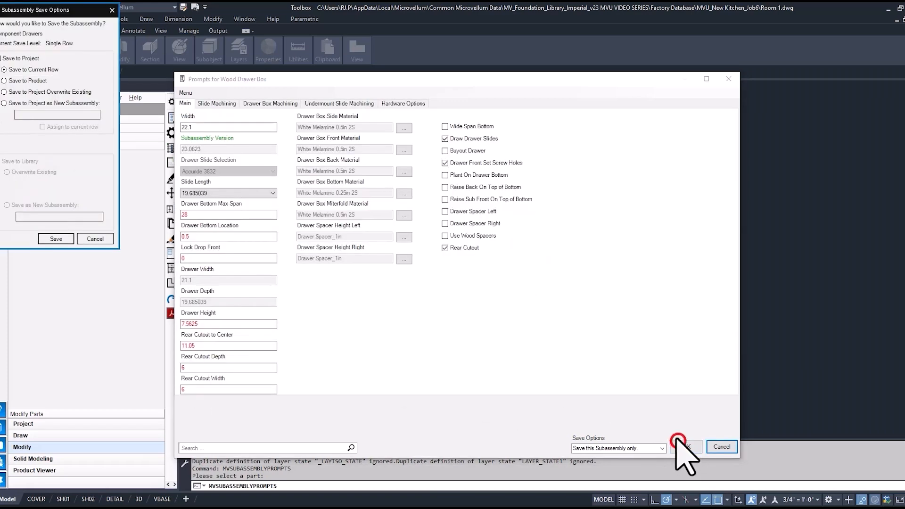
pyautogui.click(59, 238)
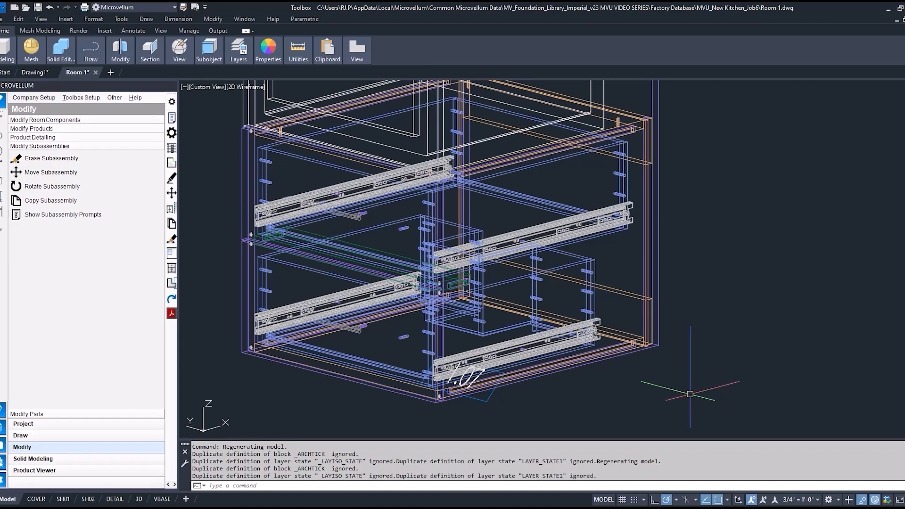
# - Examine the shortened lower drawer box and its rear cutout from several angles within the isolated oven cabinet
pyautogui.keyDown('shift'); pyautogui.moveTo(689, 394); pyautogui.dragTo(617, 392, button='middle'); pyautogui.keyUp('shift')
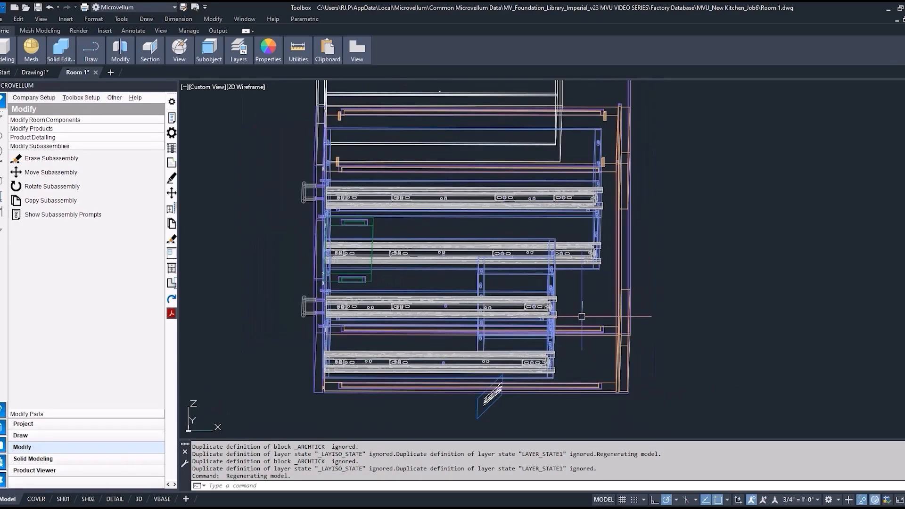
pyautogui.keyDown('shift'); pyautogui.moveTo(572, 310); pyautogui.dragTo(615, 312, button='middle'); pyautogui.keyUp('shift')
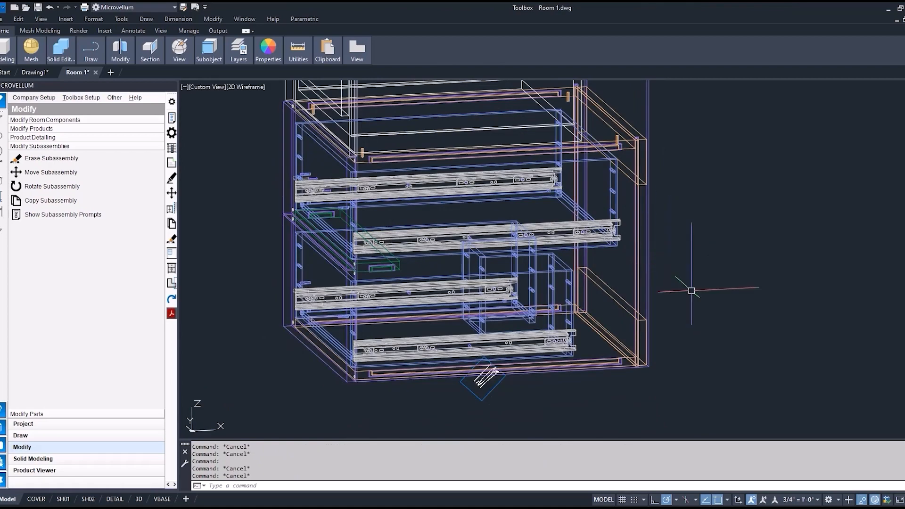
pyautogui.keyDown('shift'); pyautogui.moveTo(691, 284); pyautogui.dragTo(596, 355, button='middle'); pyautogui.keyUp('shift')
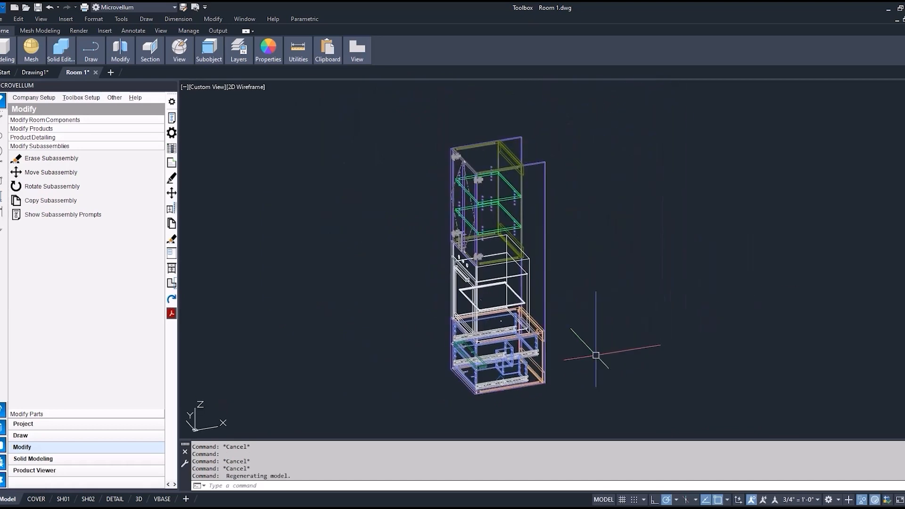